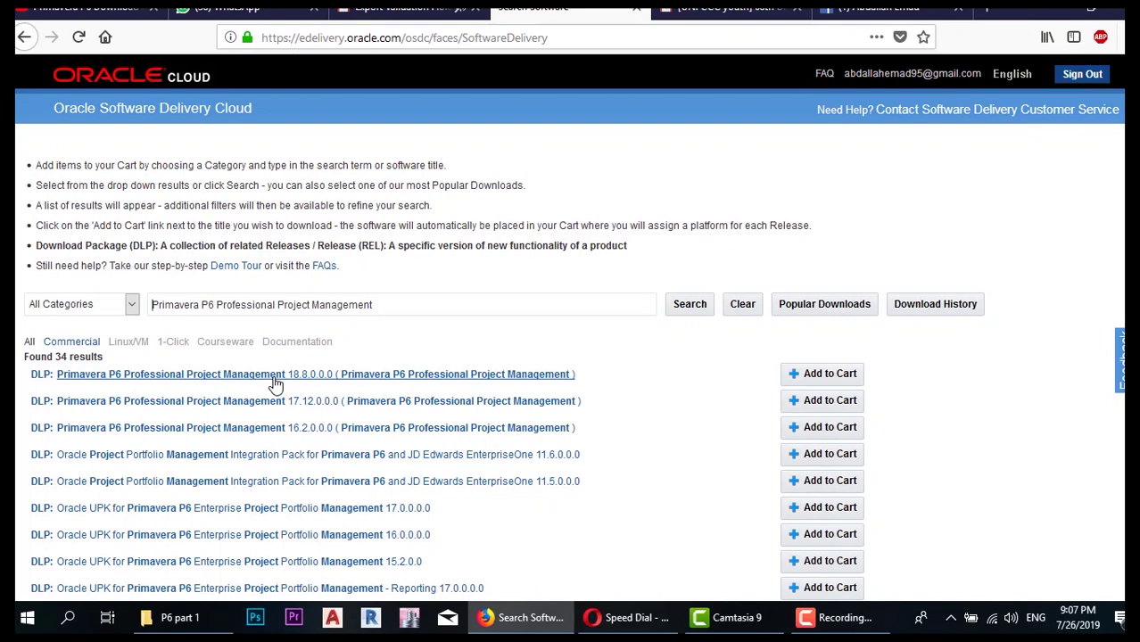
- Add the P6 Professional 18.8.0.0.0 release to the cart and check out for Microsoft Windows x64 (64-bit)
click(834, 378)
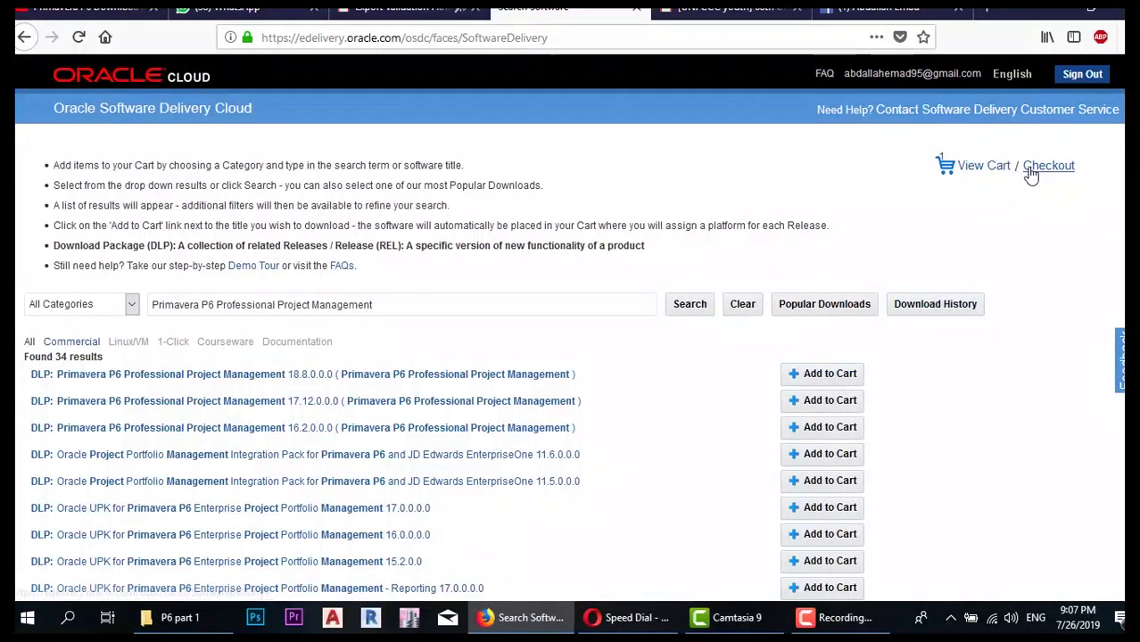
click(1035, 171)
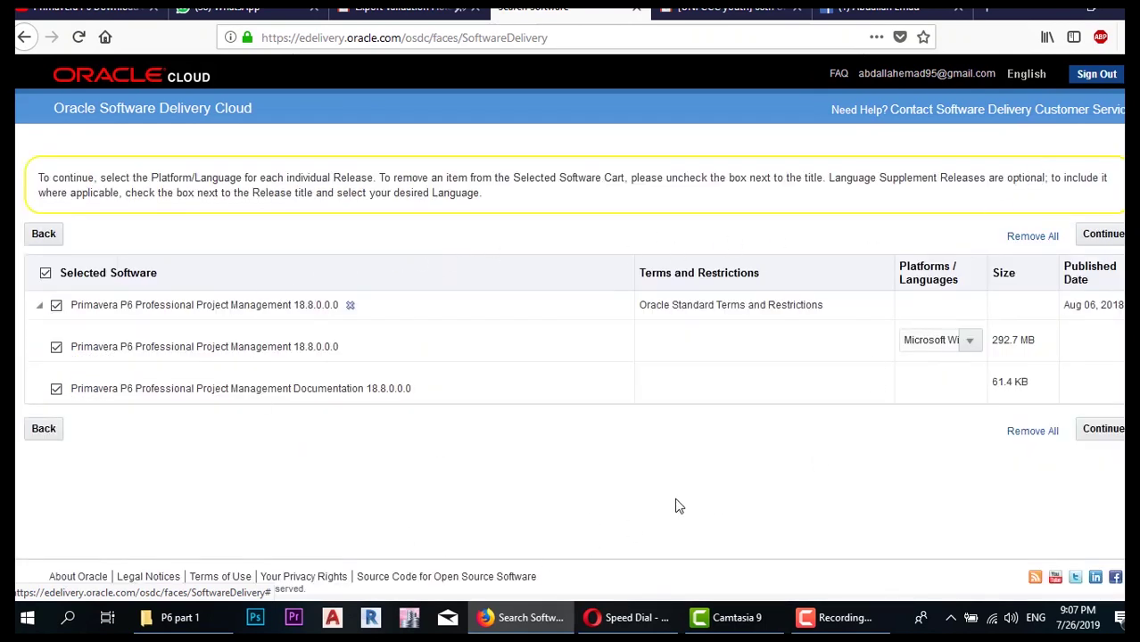
click(967, 342)
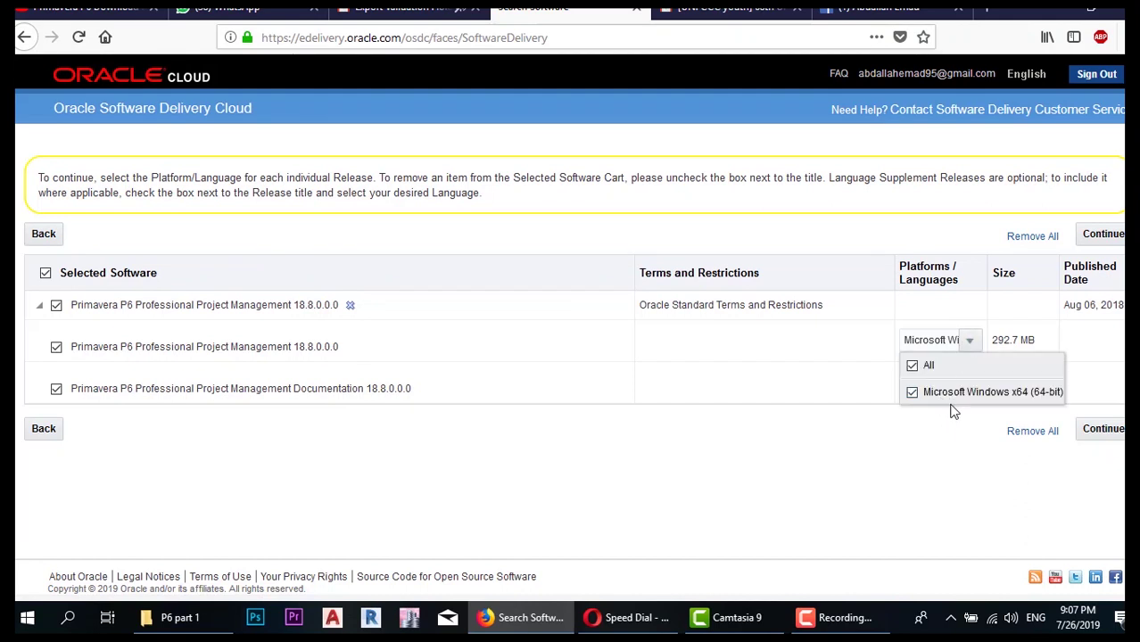
click(972, 338)
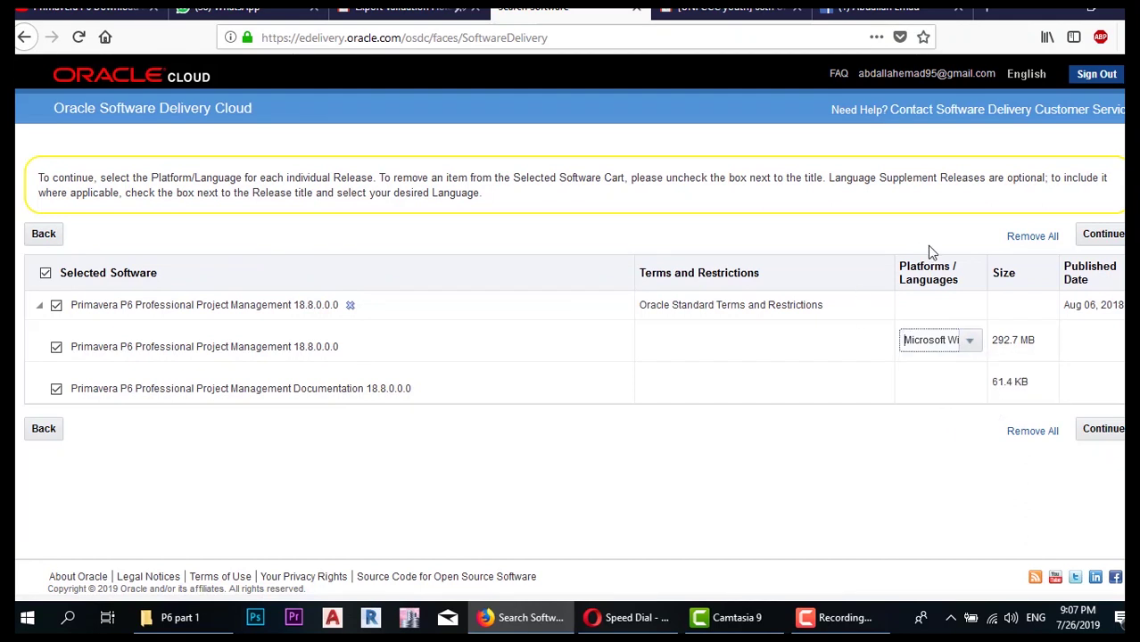
click(1108, 432)
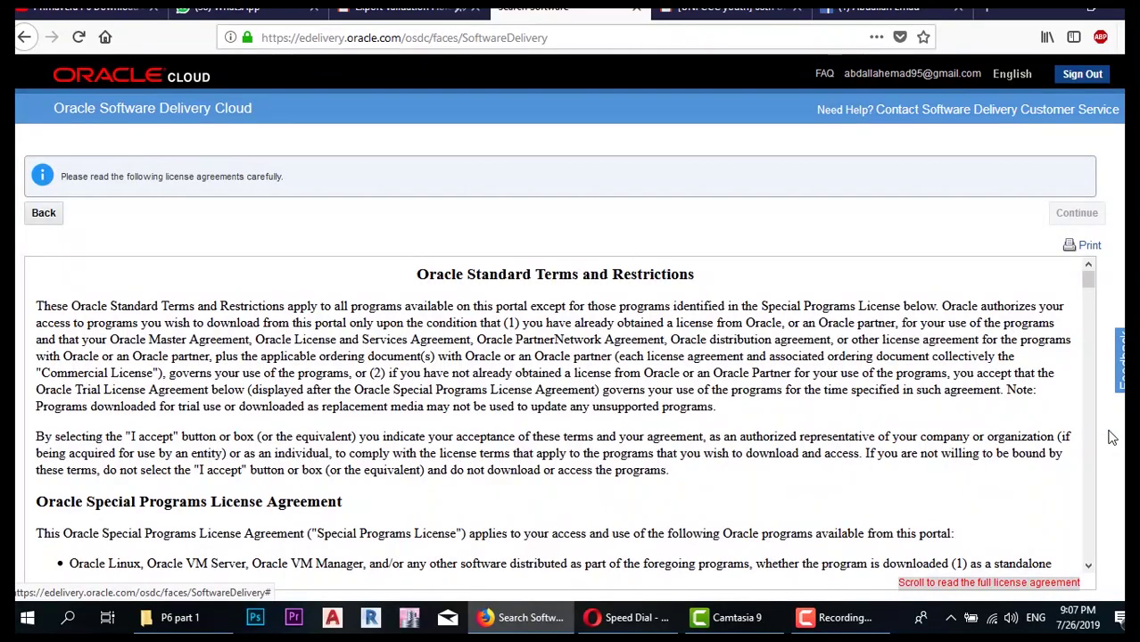
- Read through the Oracle license terms, accept them, and continue to the download file list
scroll(576, 364, down, 20)
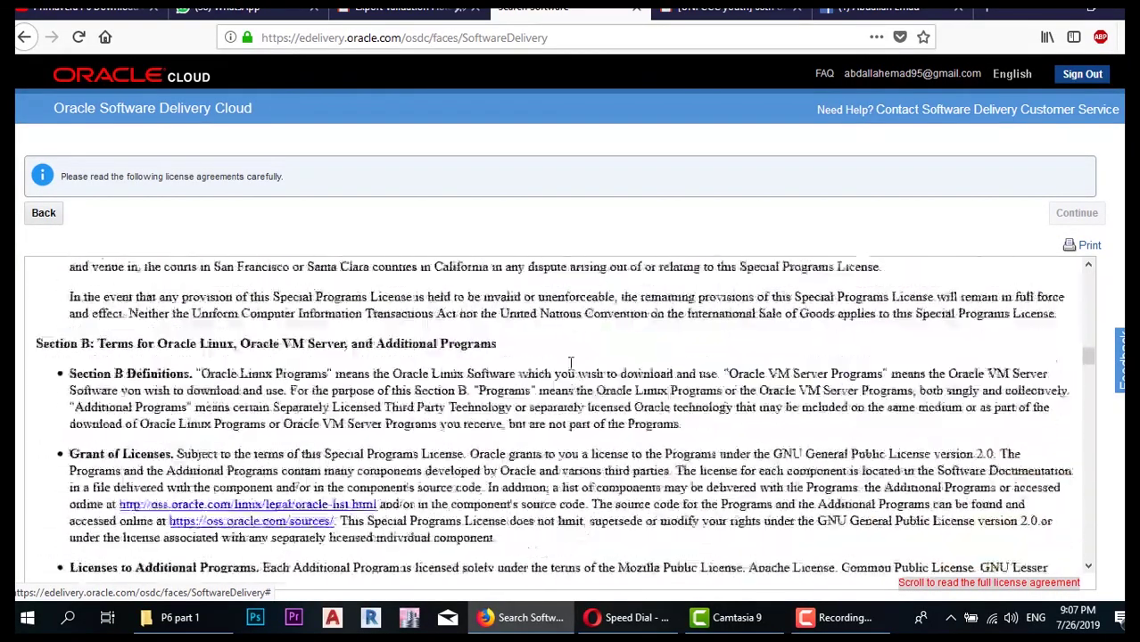
scroll(569, 364, down, 10)
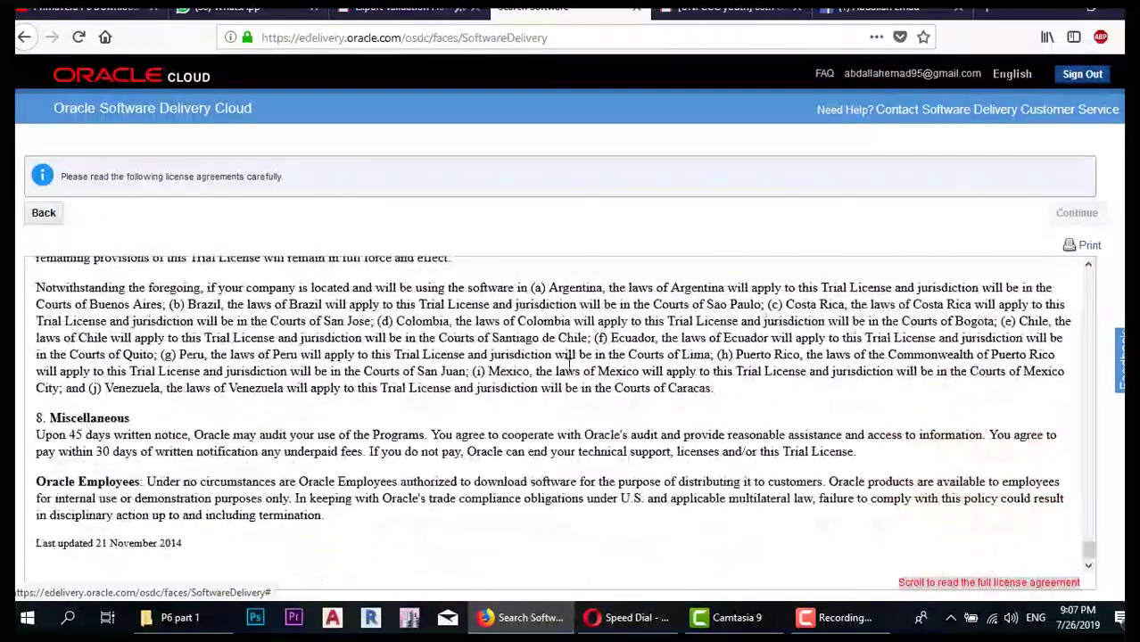
scroll(401, 535, down, 2)
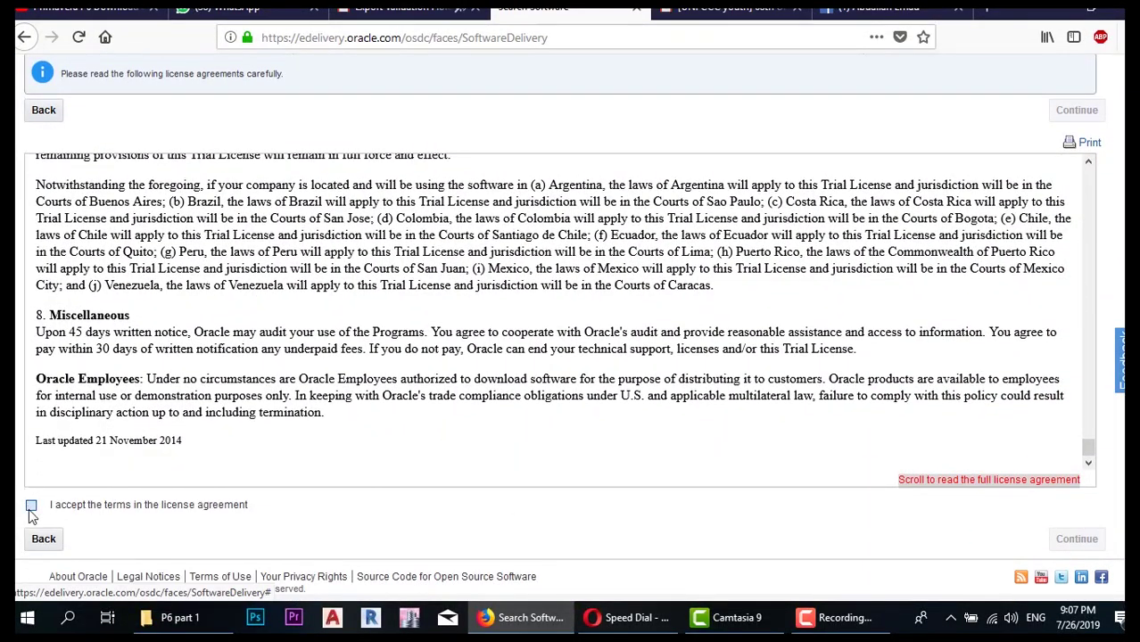
click(31, 506)
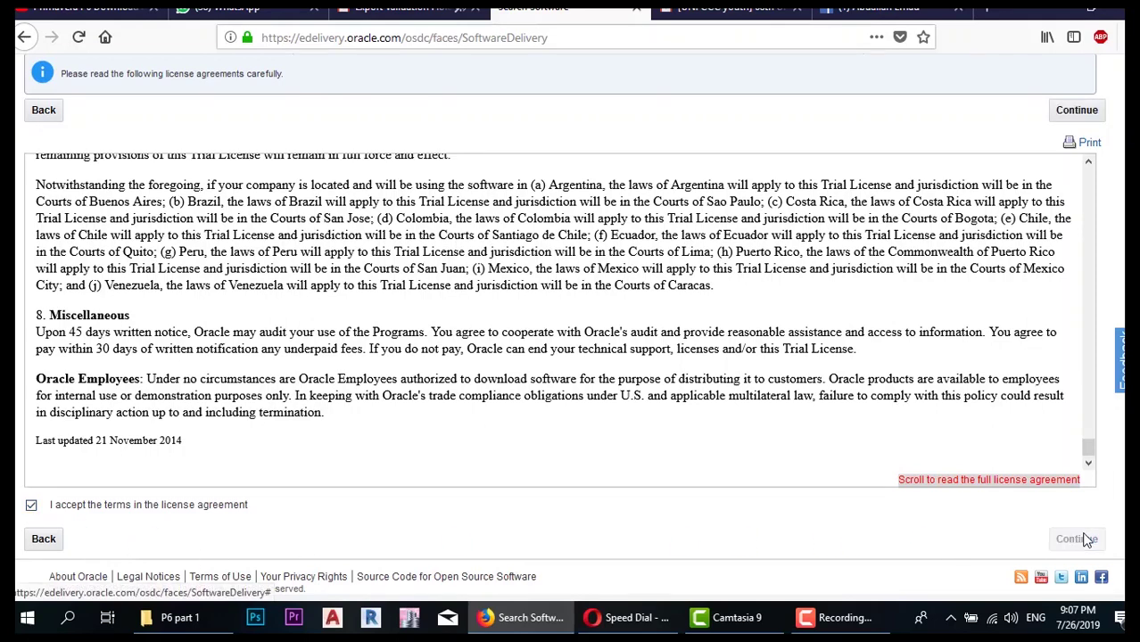
click(1077, 539)
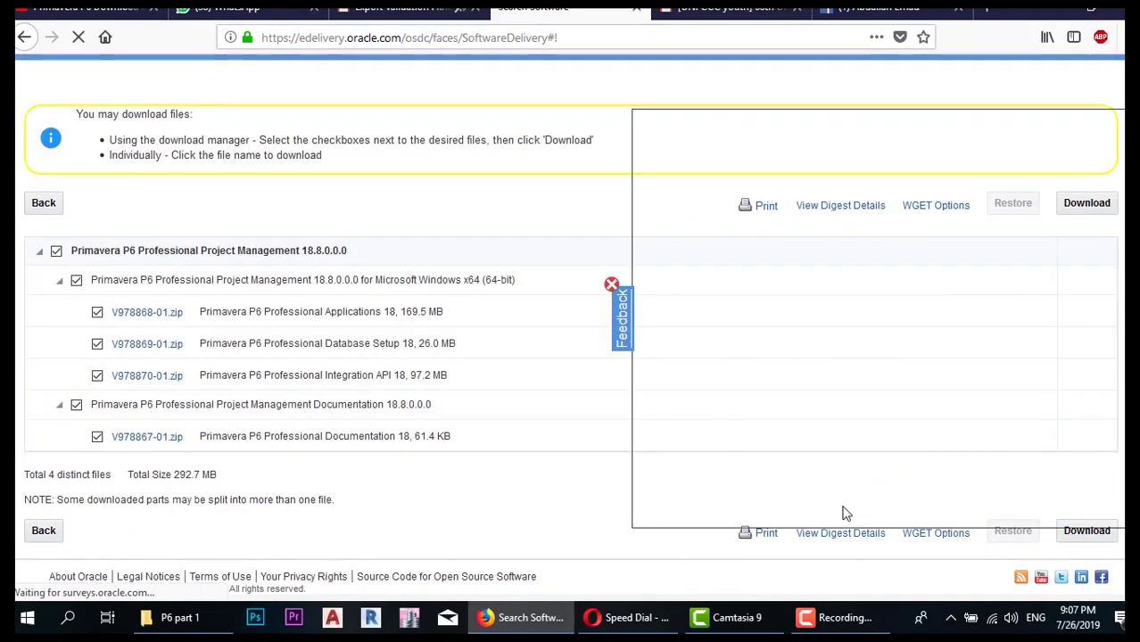
- Dismiss the feedback survey and start downloading all four P6 18.8 zip files
scroll(946, 190, down, 10)
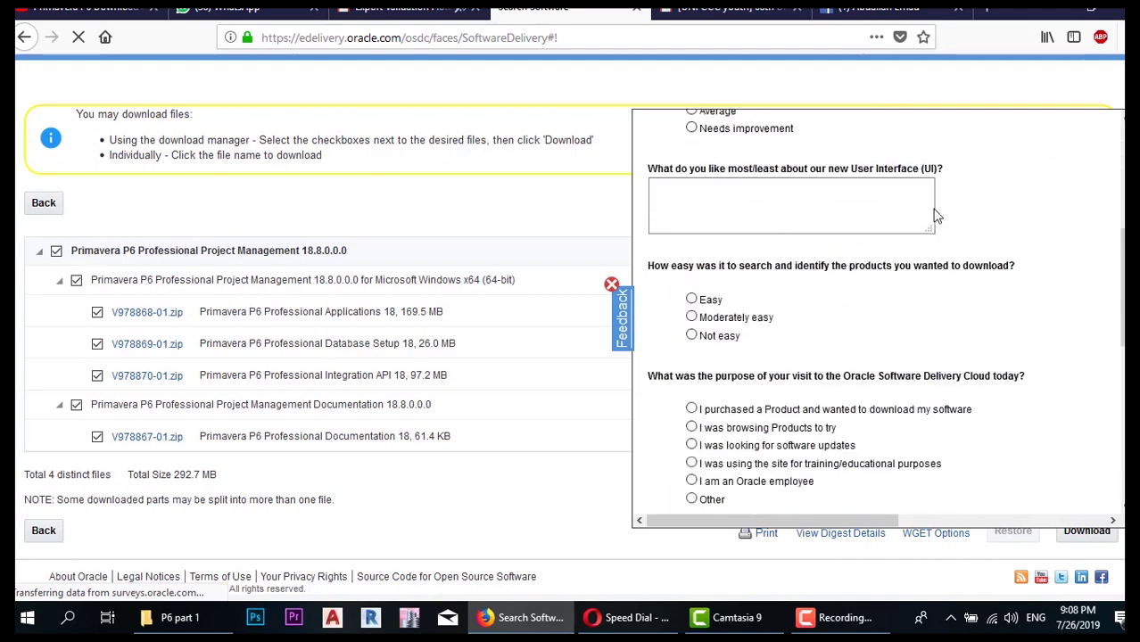
click(612, 285)
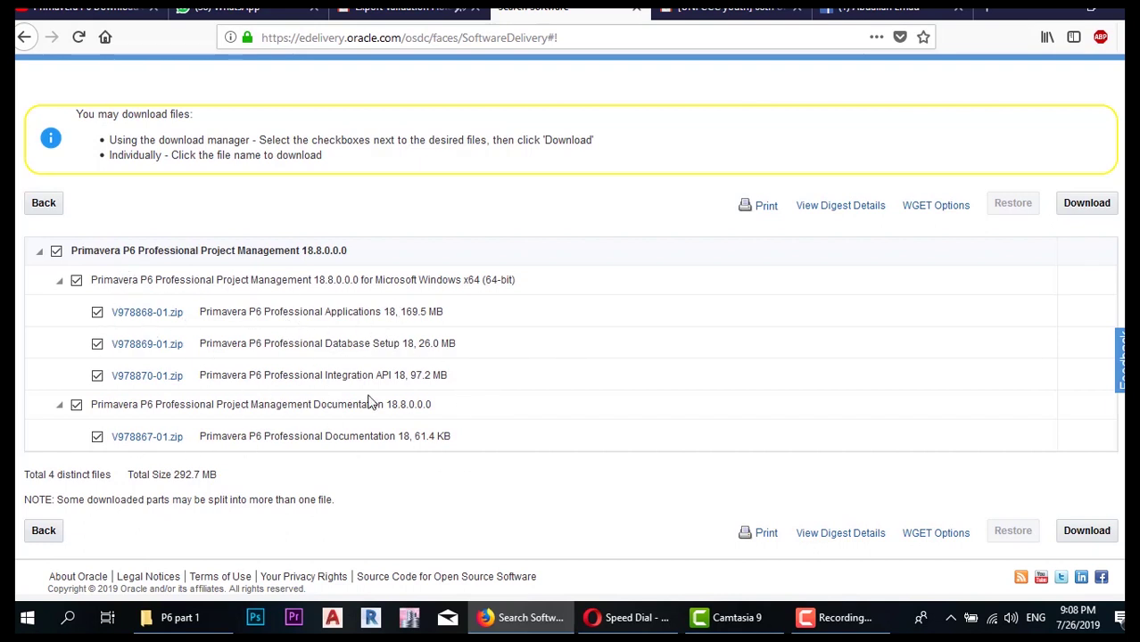
click(1098, 216)
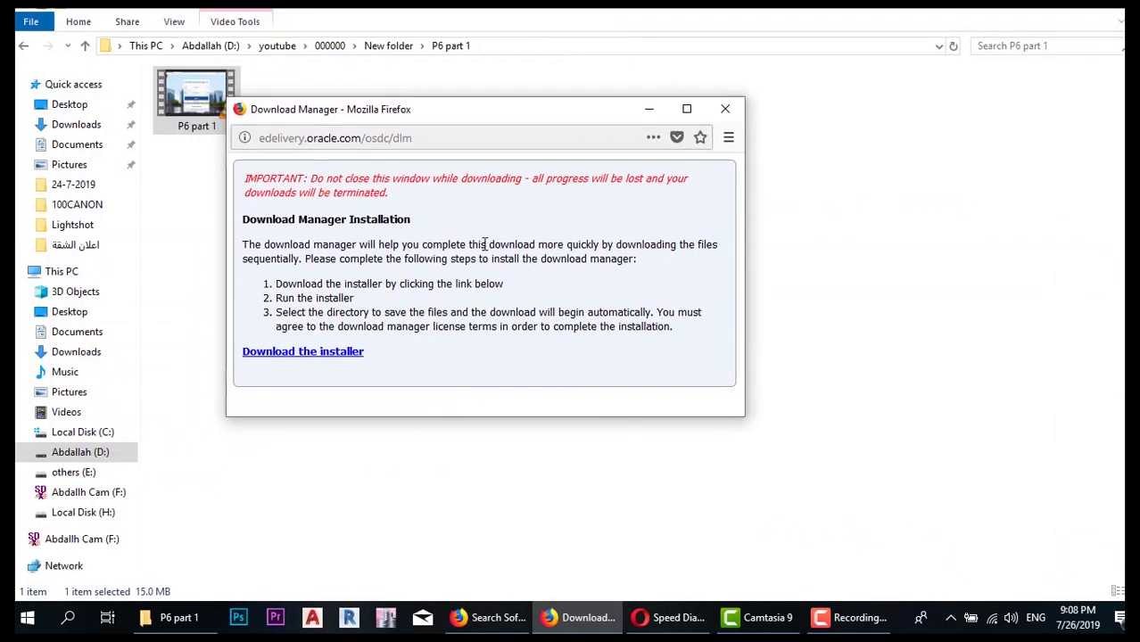
- Maximize the Download Manager window, then download and run the 9.89 MB installer.exe
drag(395, 121, 437, 11)
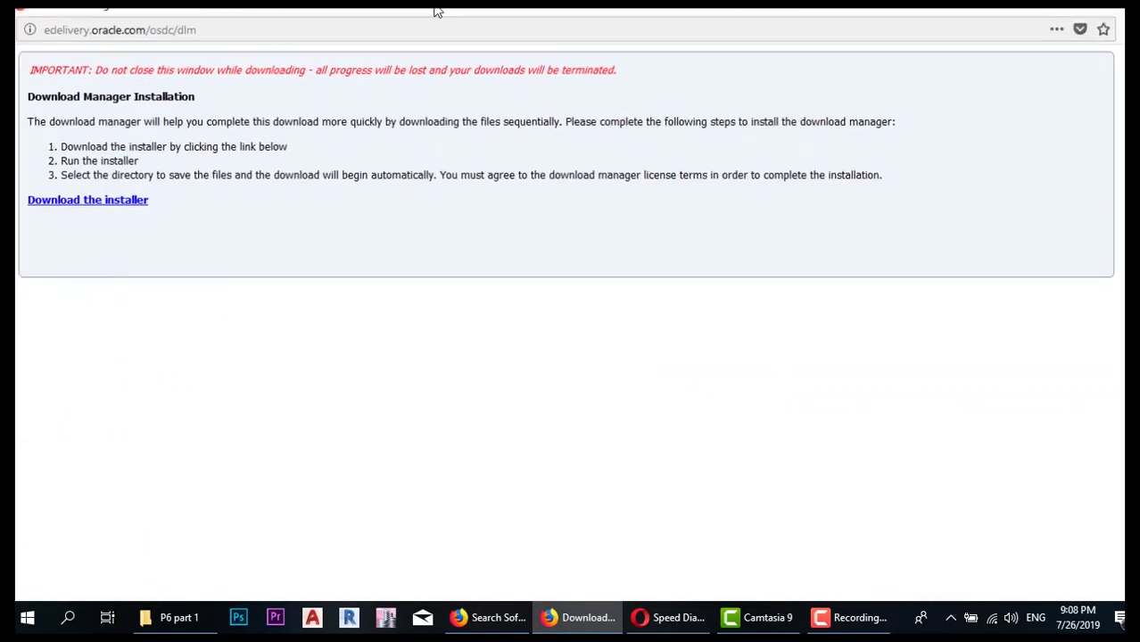
click(109, 210)
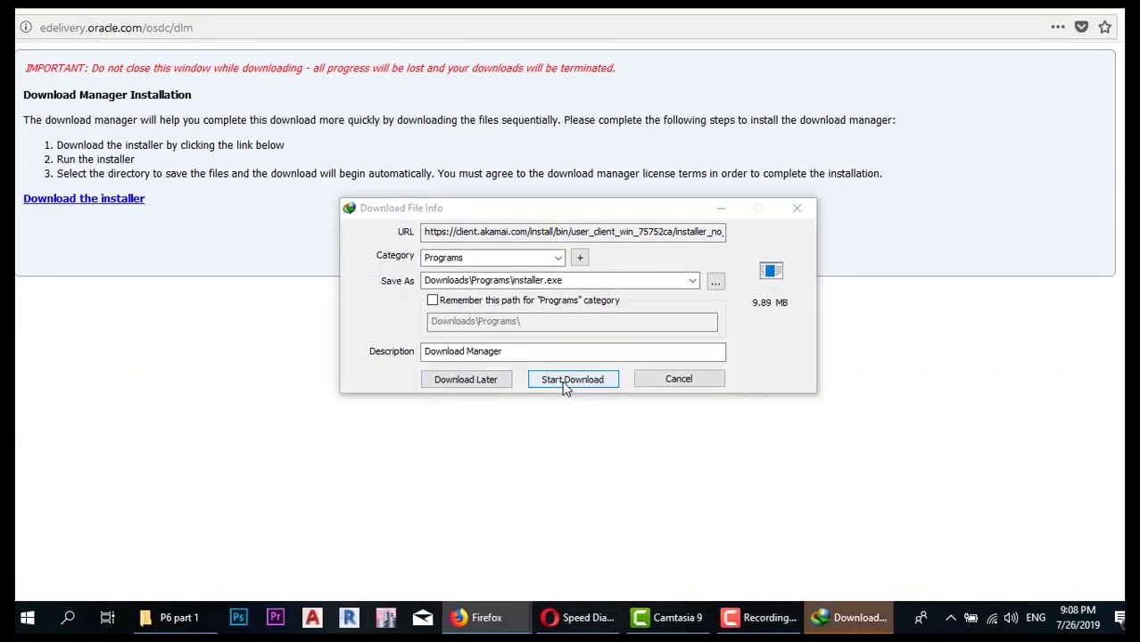
click(564, 385)
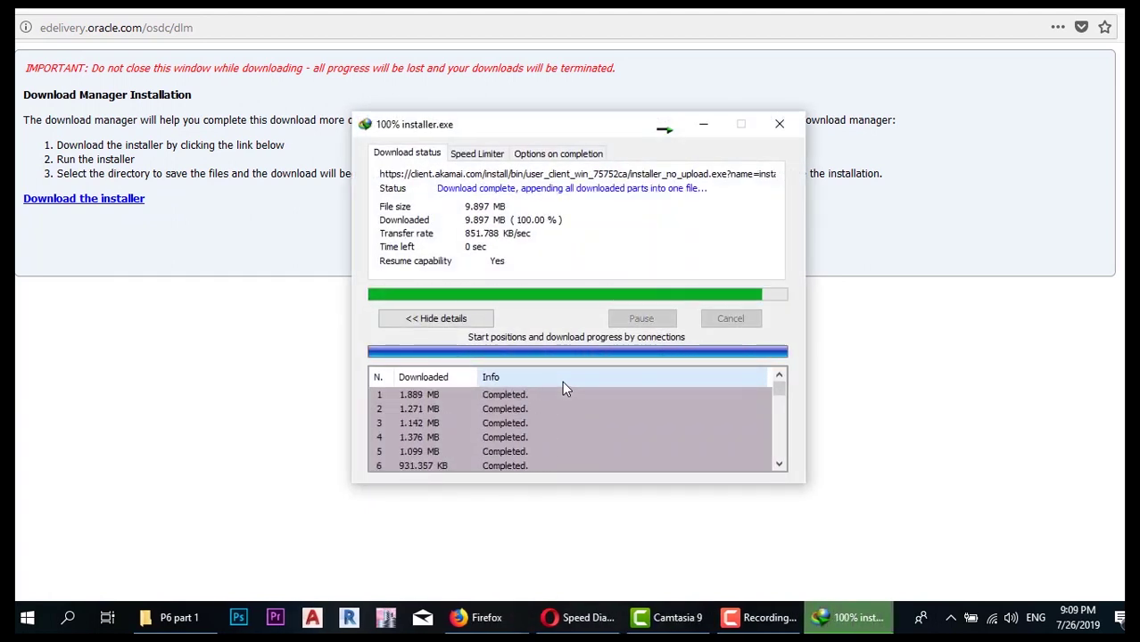
click(424, 357)
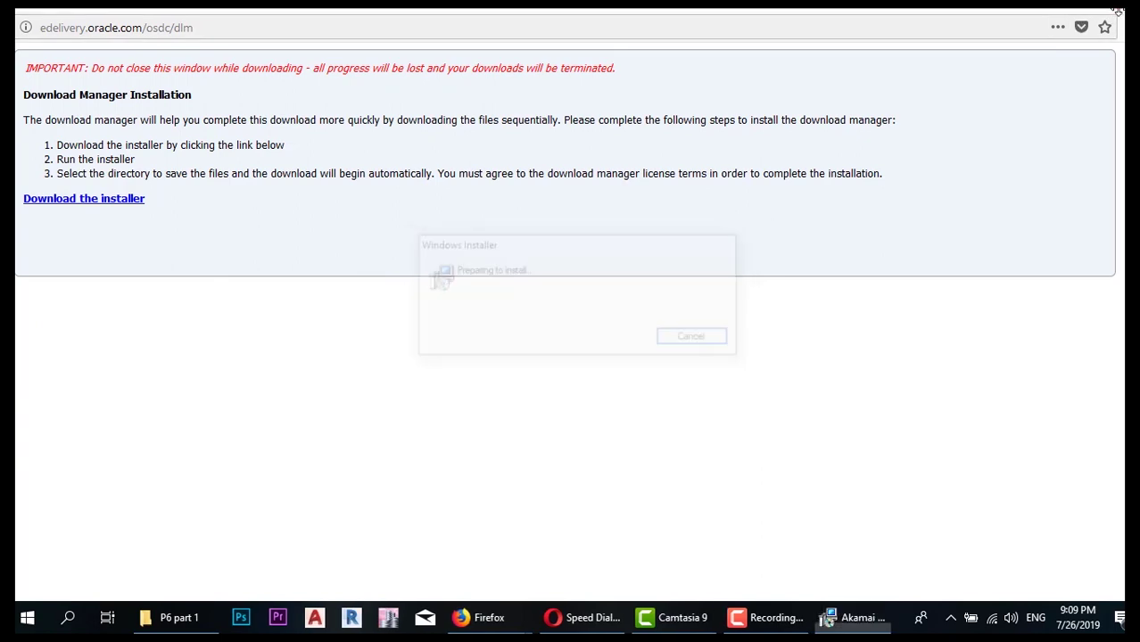
- Agree to the Akamai NetSession license, install it, and choose the my civil career folder on drive D: for downloads
click(549, 412)
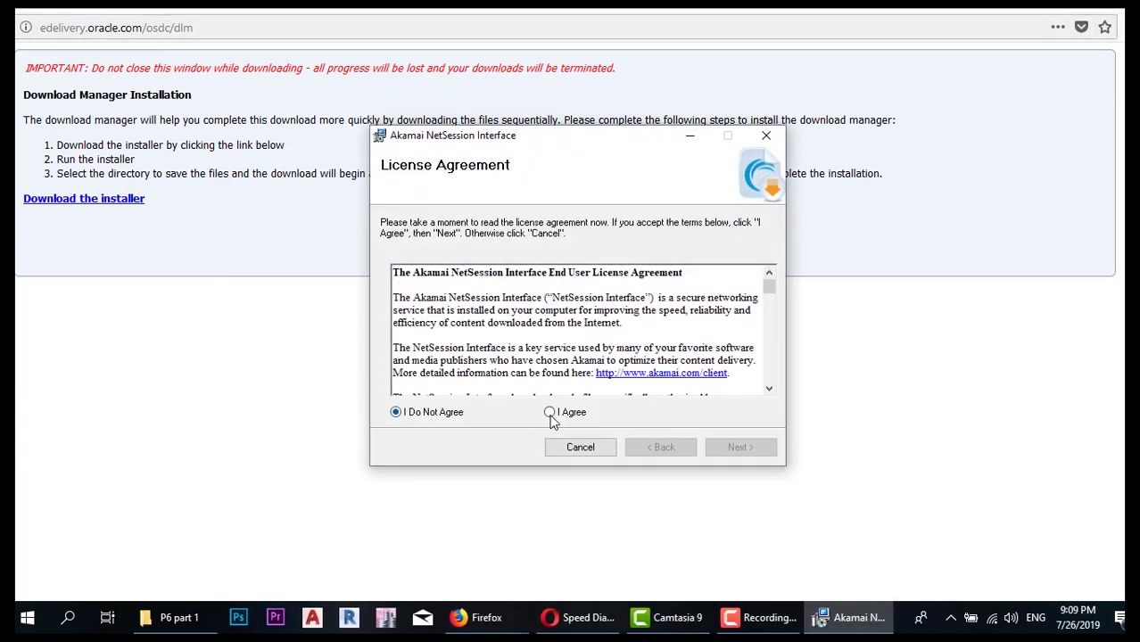
click(719, 447)
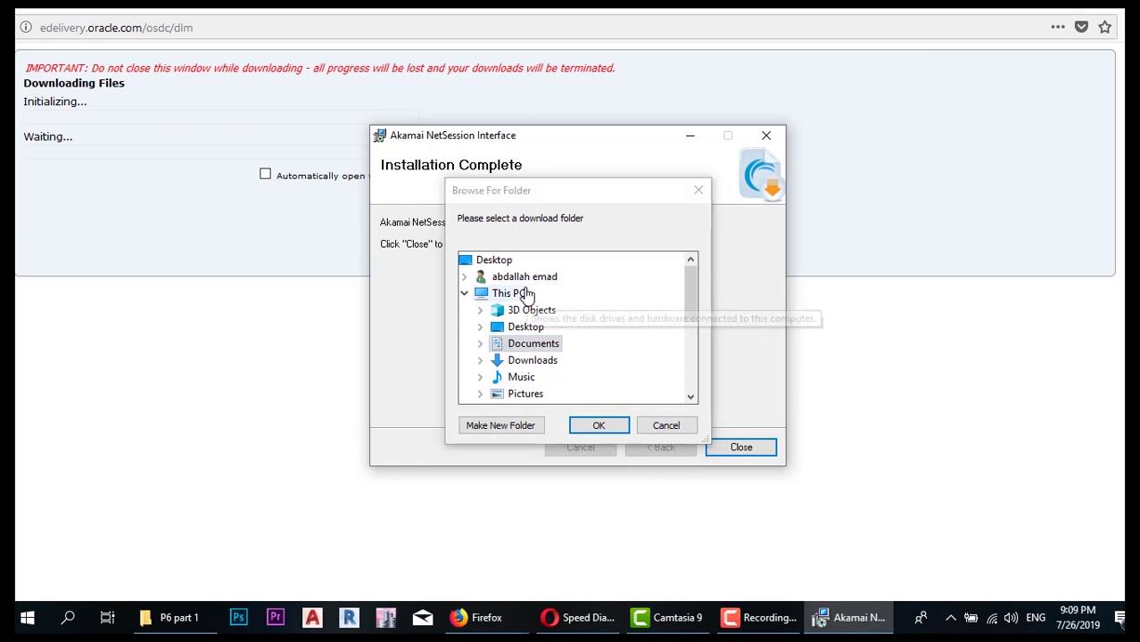
scroll(501, 332, down, 1)
scroll(500, 332, down, 2)
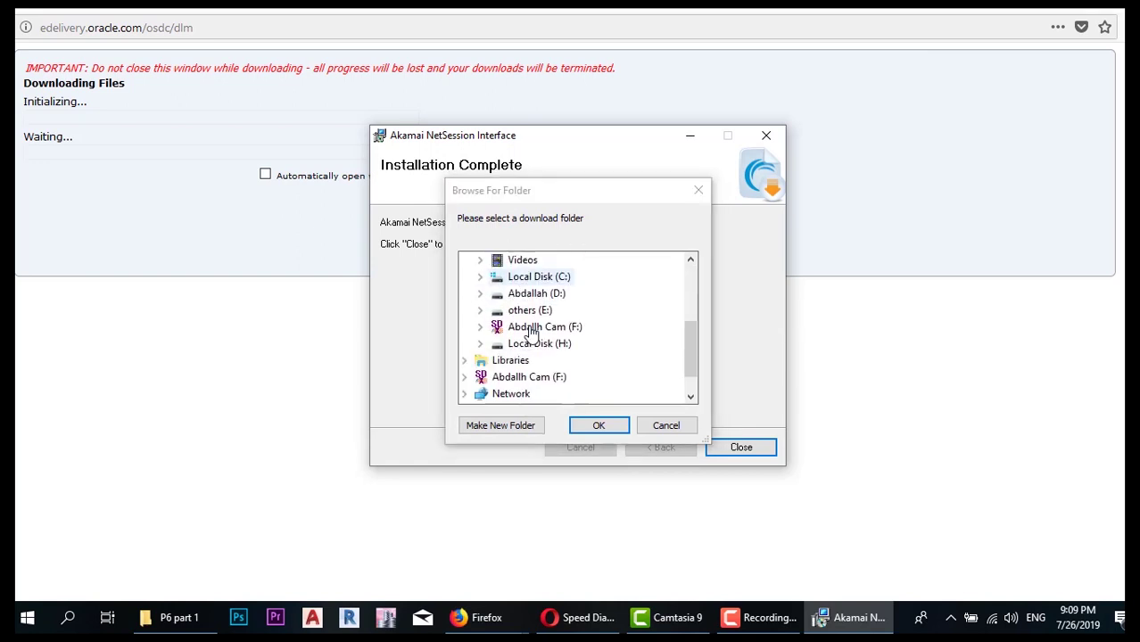
double_click(508, 304)
scroll(507, 357, down, 1)
double_click(539, 344)
scroll(549, 306, up, 2)
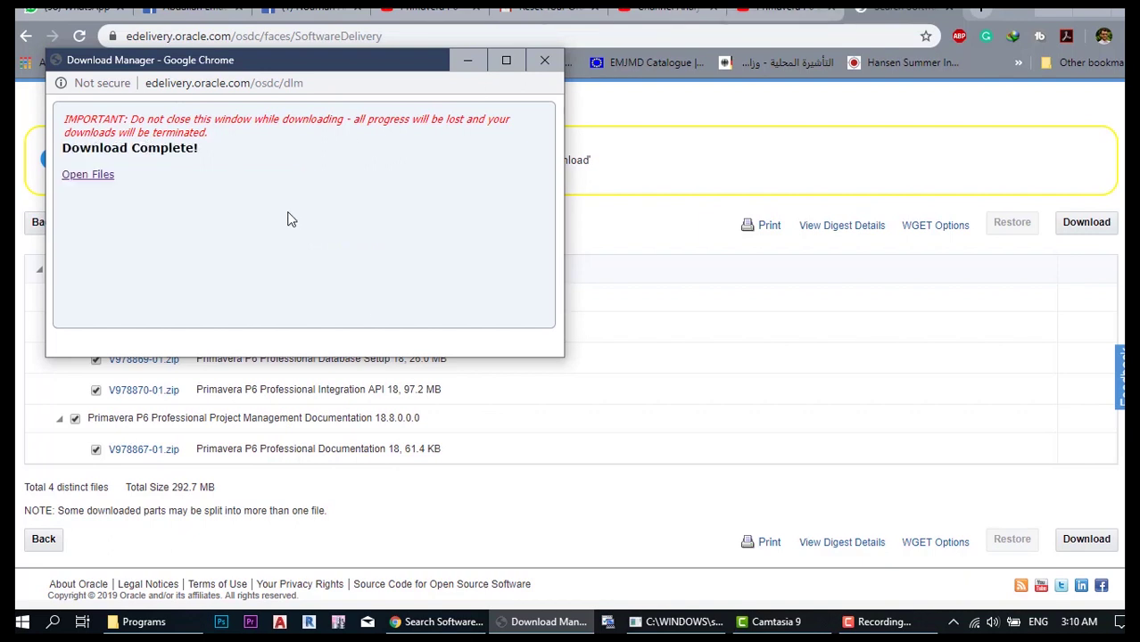
- Open the downloaded V978868-01.zip with WinRAR archiver and select its P6_Pro_R188 folder
click(105, 178)
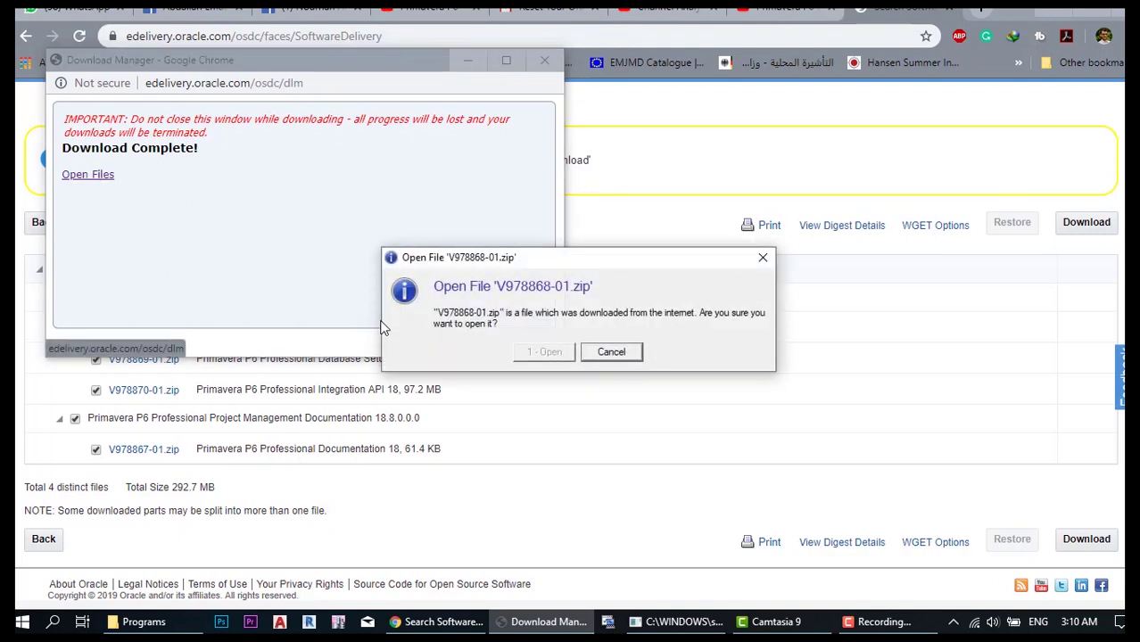
click(545, 354)
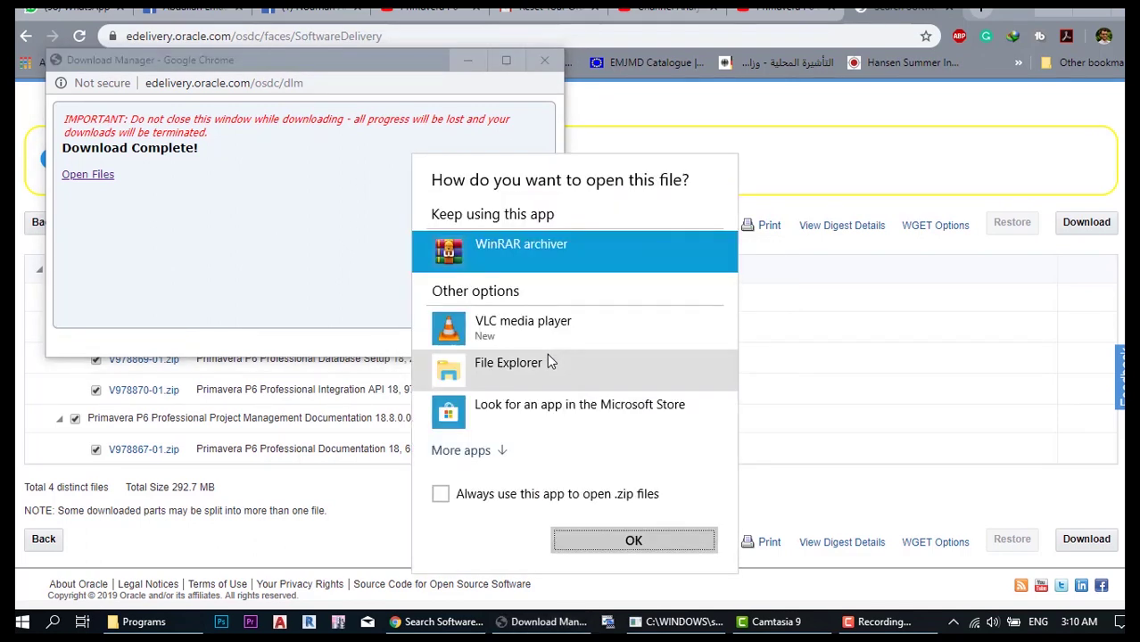
click(614, 540)
click(214, 297)
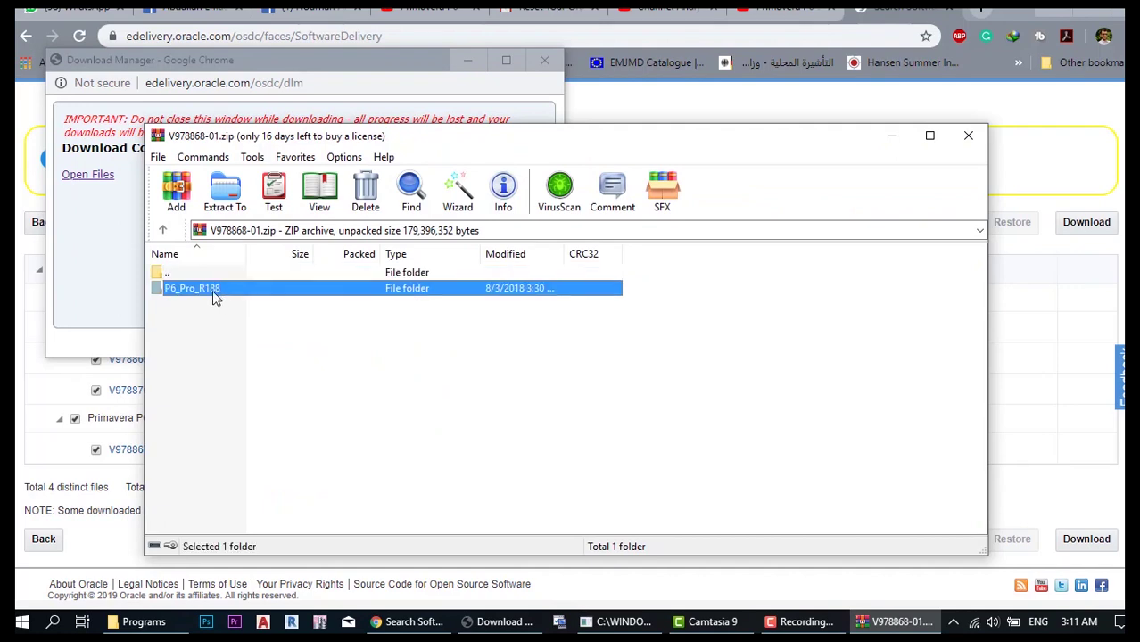
- Extract P6_Pro_R188 into civil programs\New folder on drive D:, then close WinRAR
right_click(208, 294)
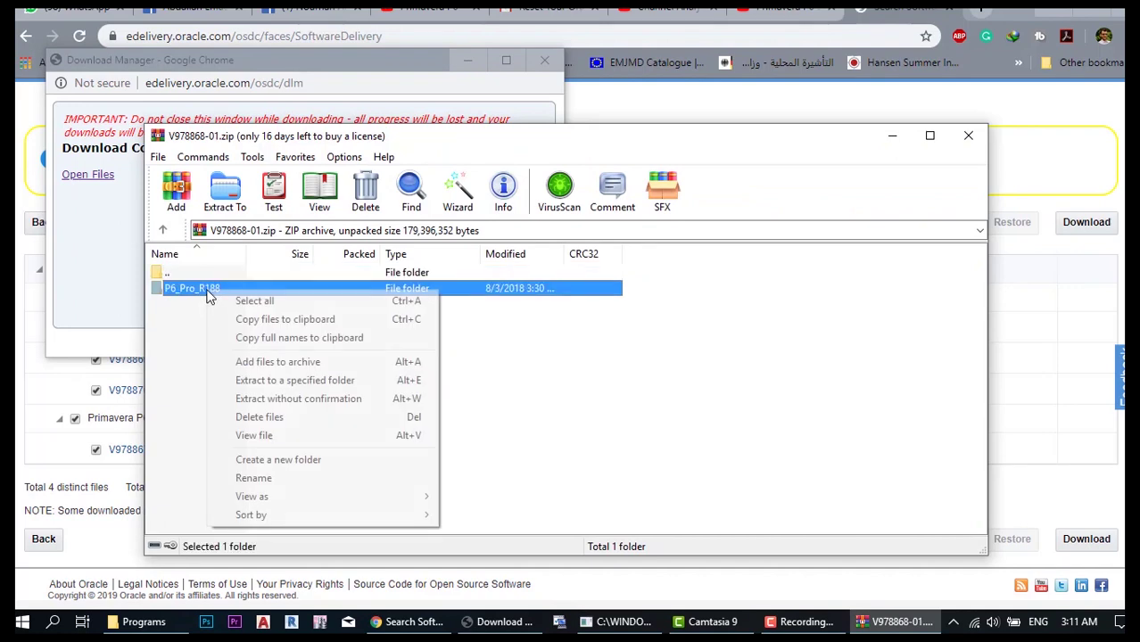
click(220, 204)
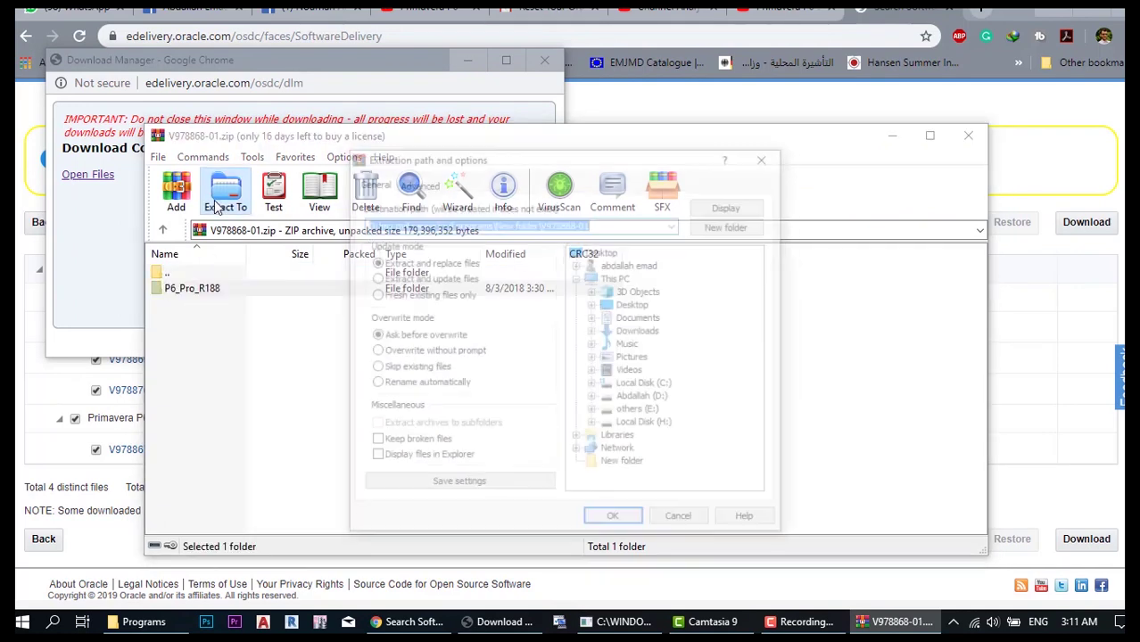
click(636, 398)
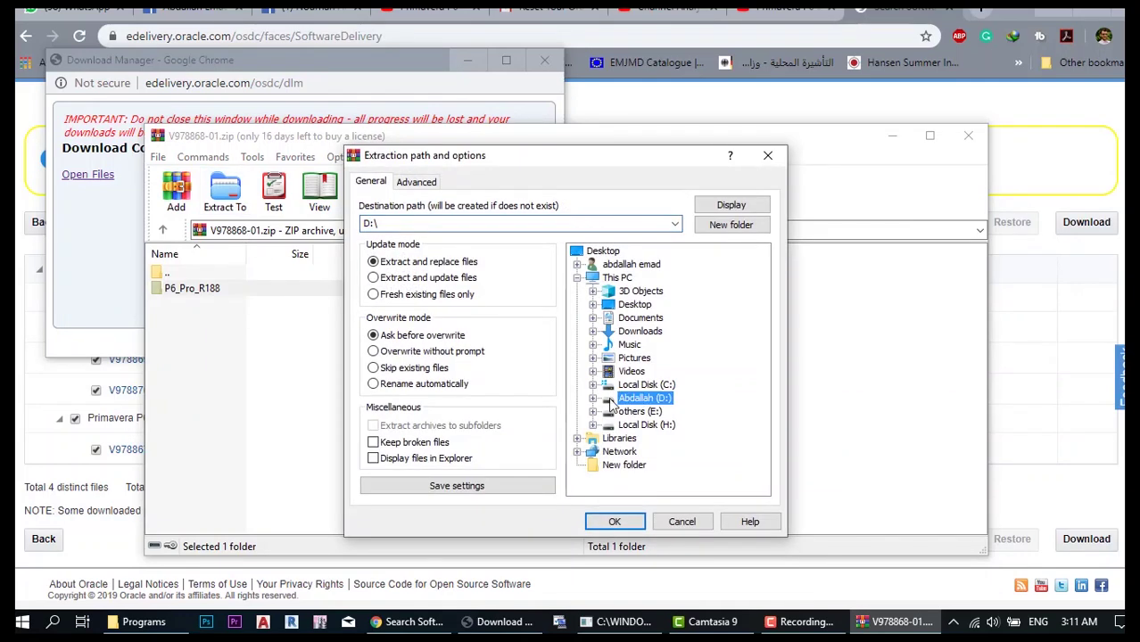
click(592, 397)
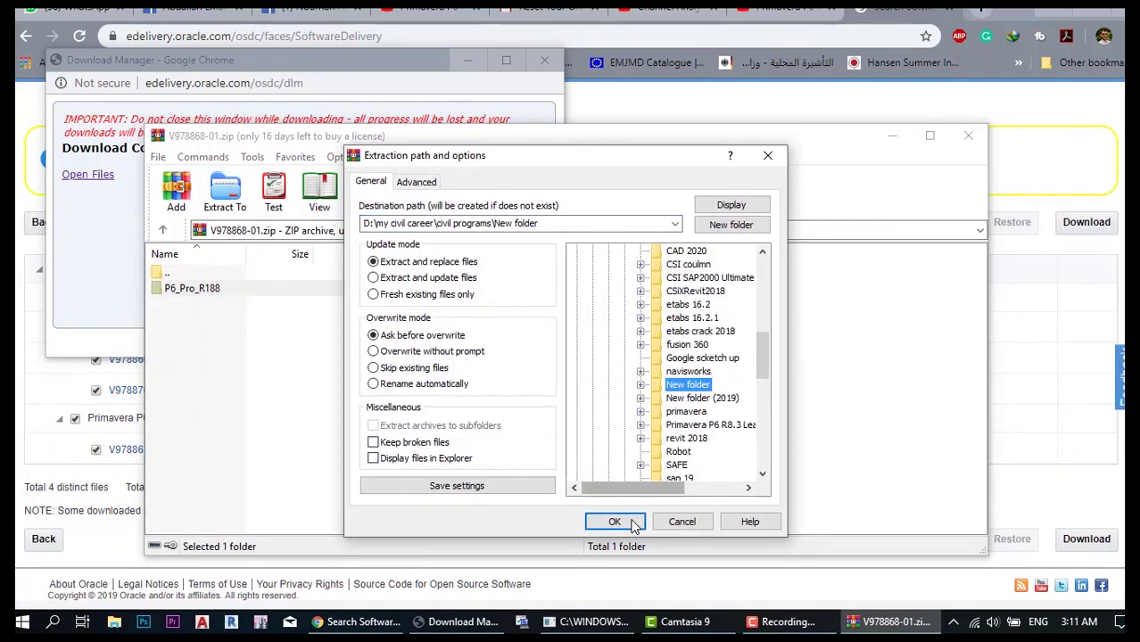
click(614, 521)
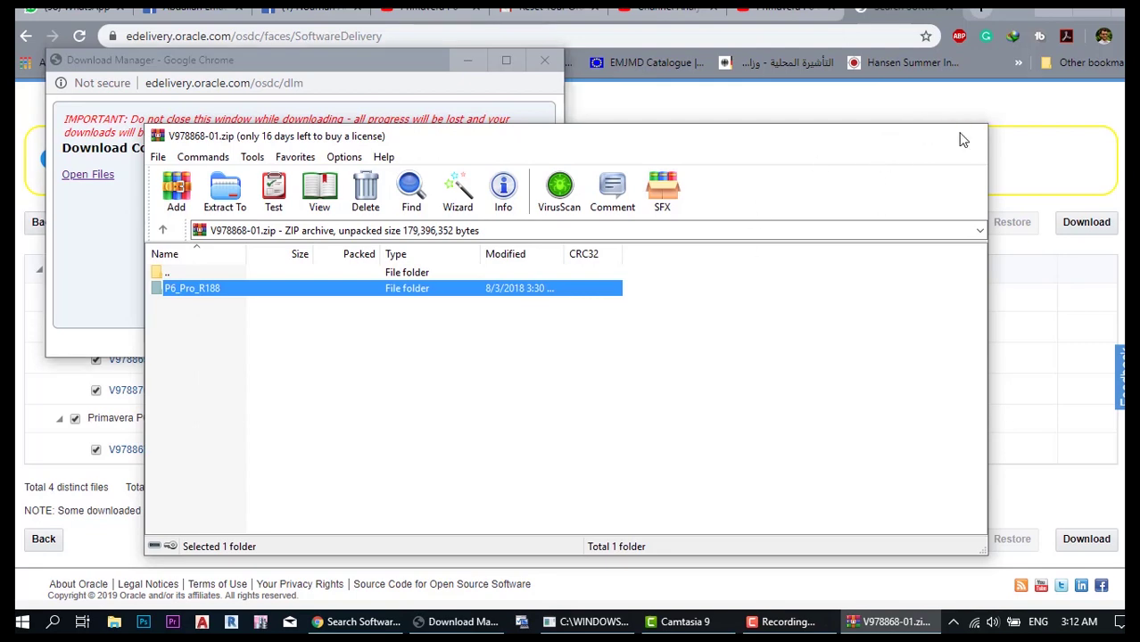
click(965, 138)
- Close the download popup, minimize Chrome, and run setup from the extracted P6_Pro_R188 folder
click(544, 60)
click(1044, 12)
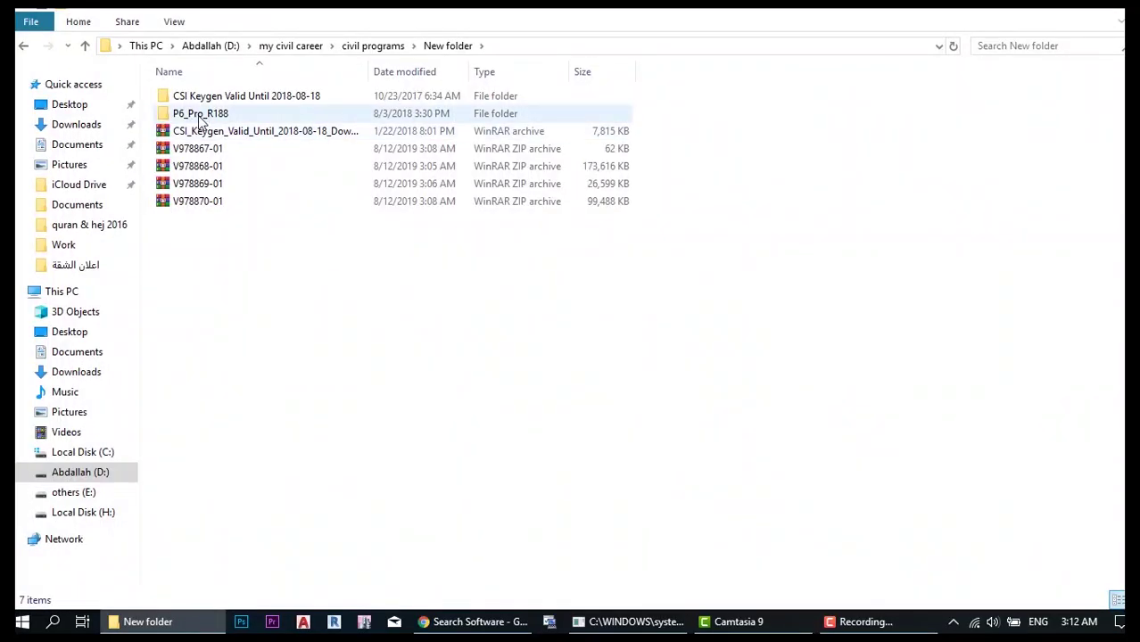
double_click(225, 116)
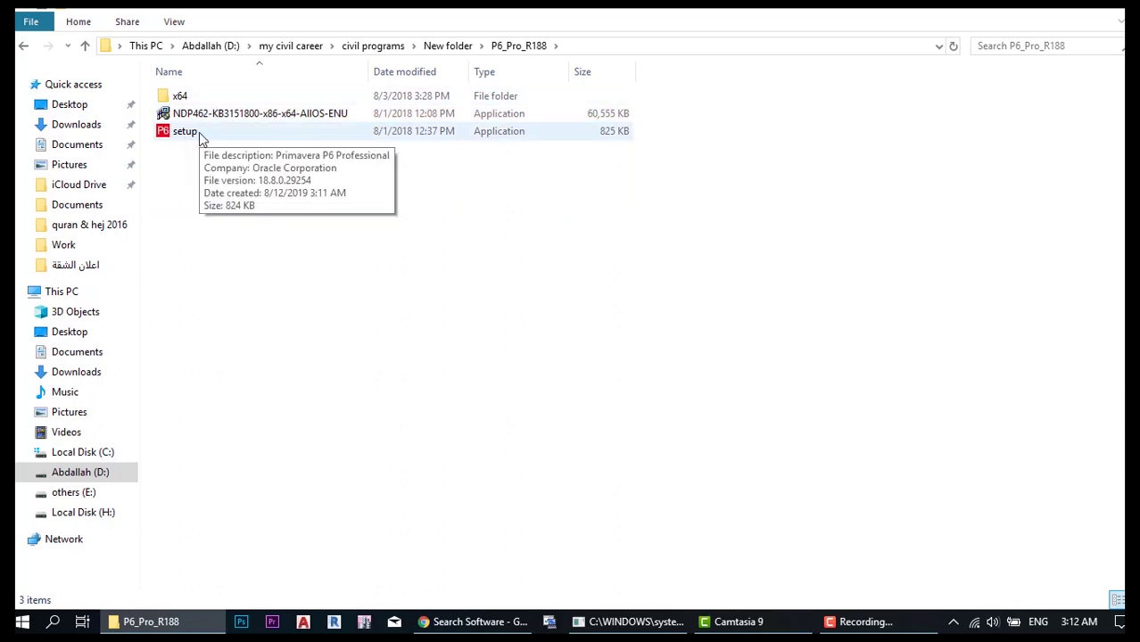
double_click(200, 134)
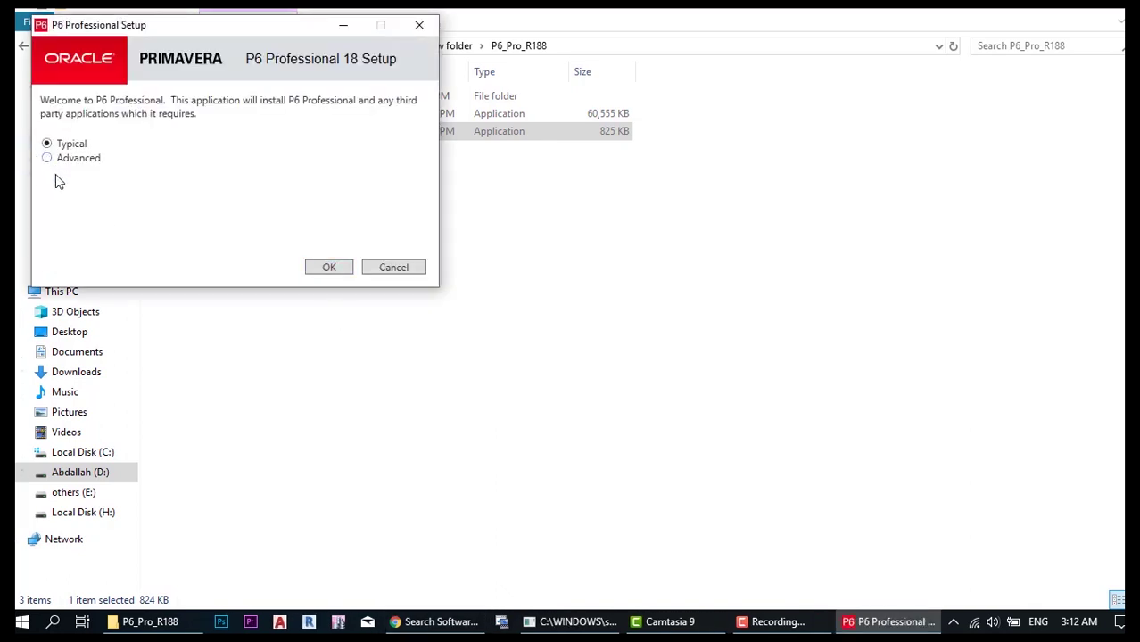
- Keep the Typical installation type and install P6 Professional 18 through to completion
click(329, 268)
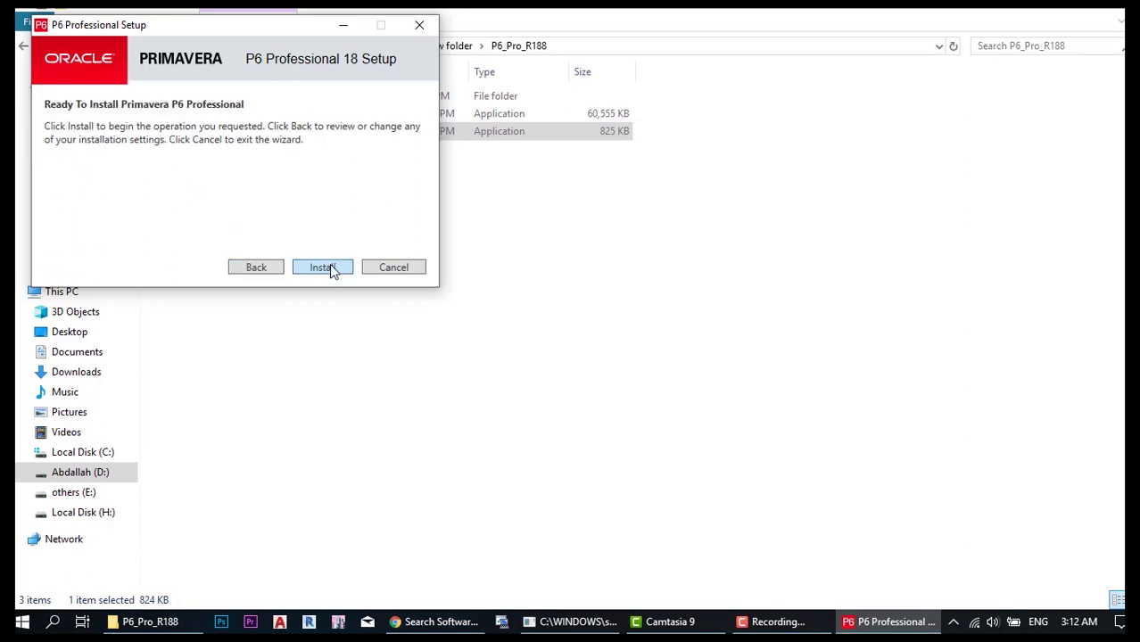
click(328, 266)
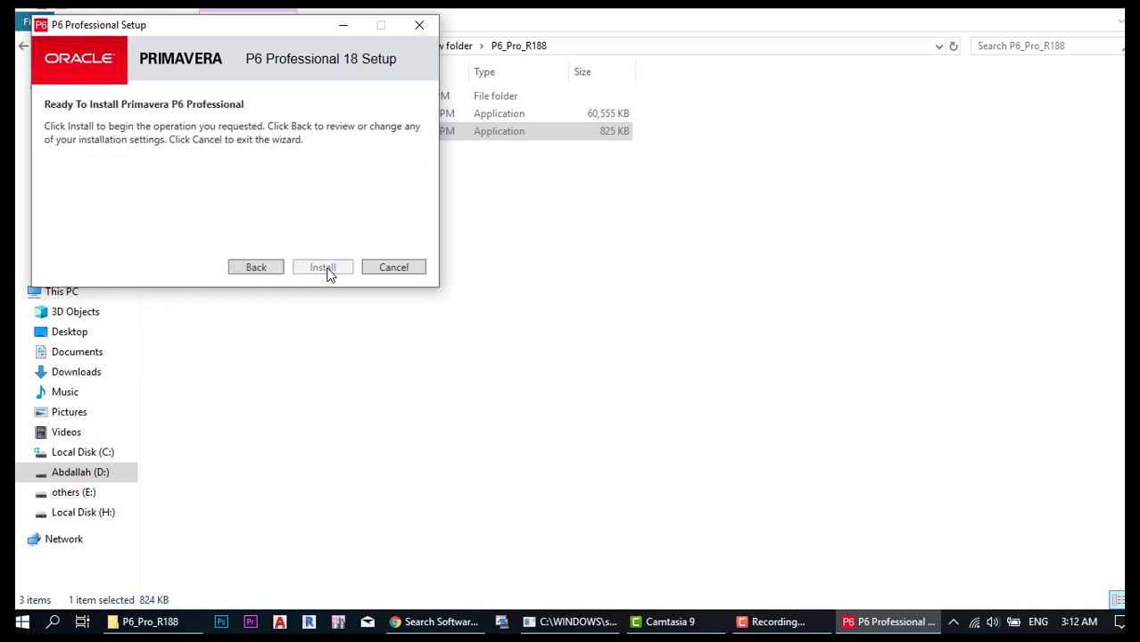
click(326, 266)
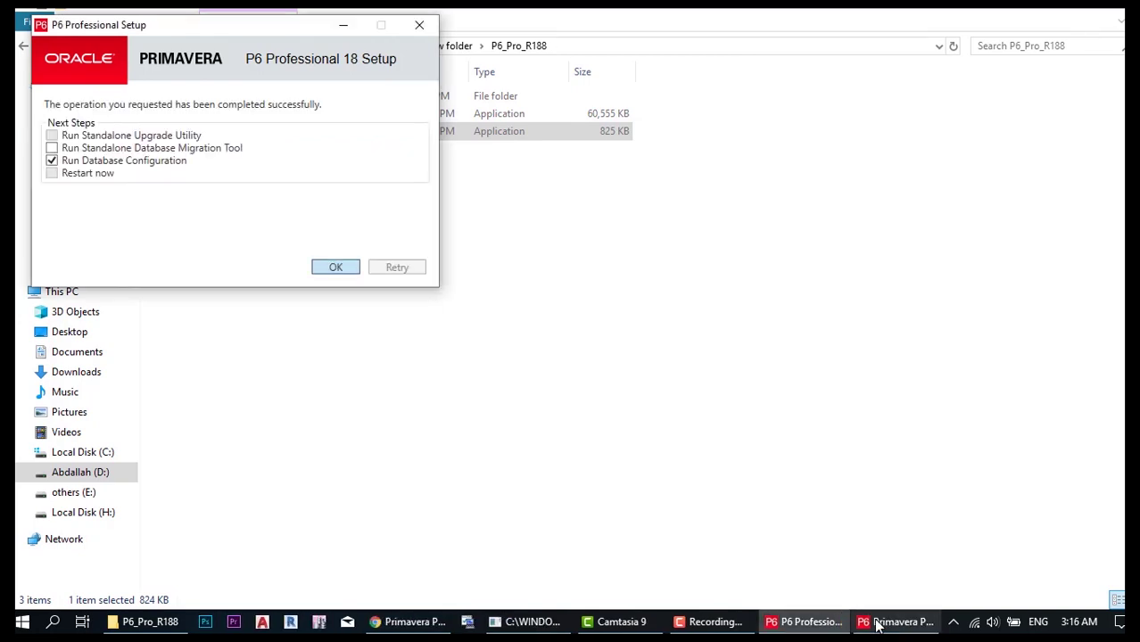
- Choose the P6 Pro Standalone (SQLite) driver and add a new standalone database connection
click(879, 623)
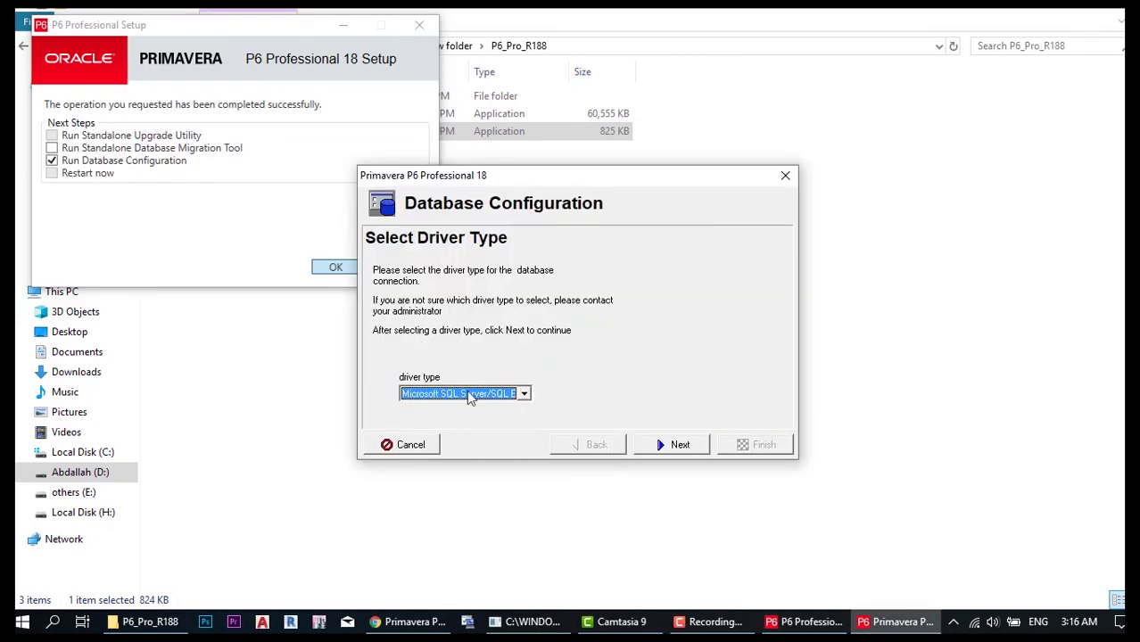
click(525, 396)
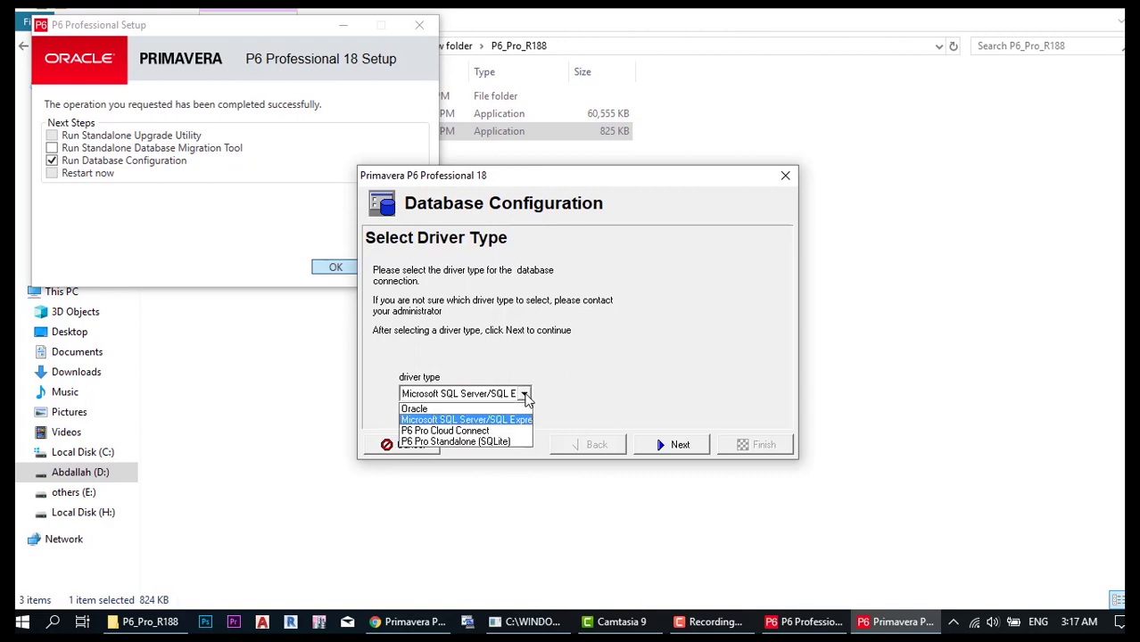
click(453, 443)
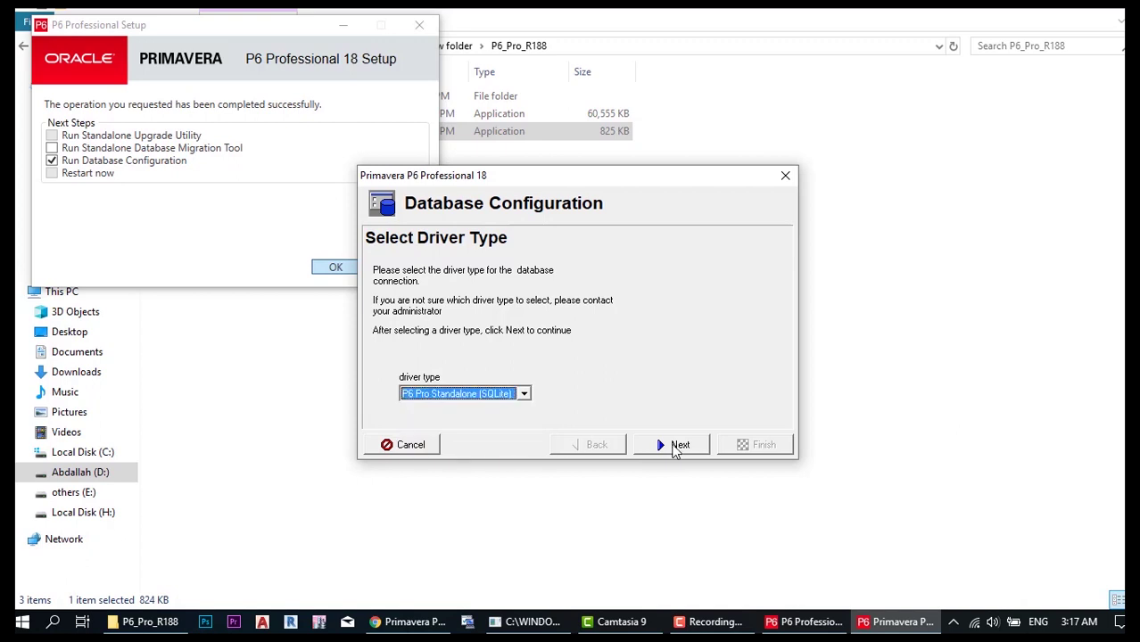
click(675, 446)
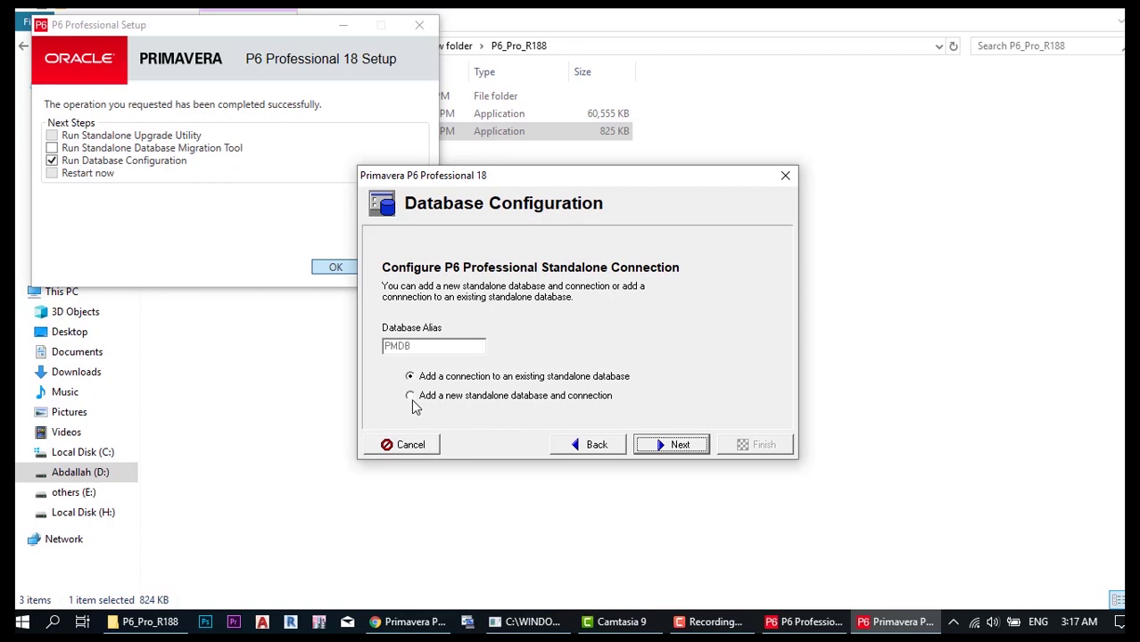
click(412, 396)
click(672, 445)
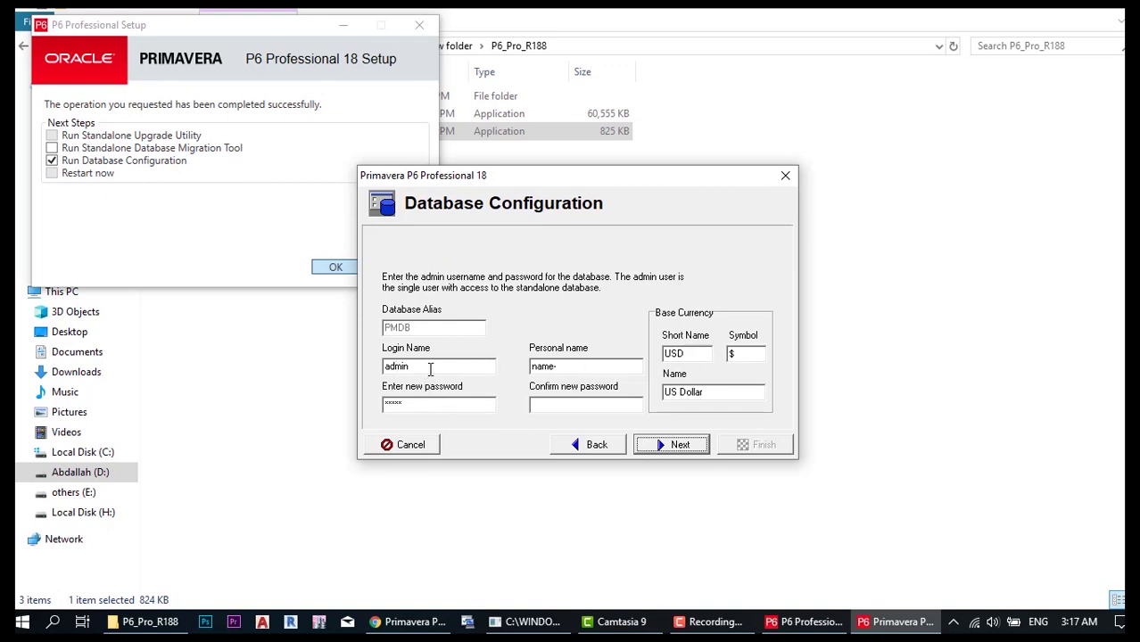
- Enter the admin's name and password, create the PMDB database with sample data, and close both wizards
double_click(576, 366)
text(Abdallah)
click(465, 404)
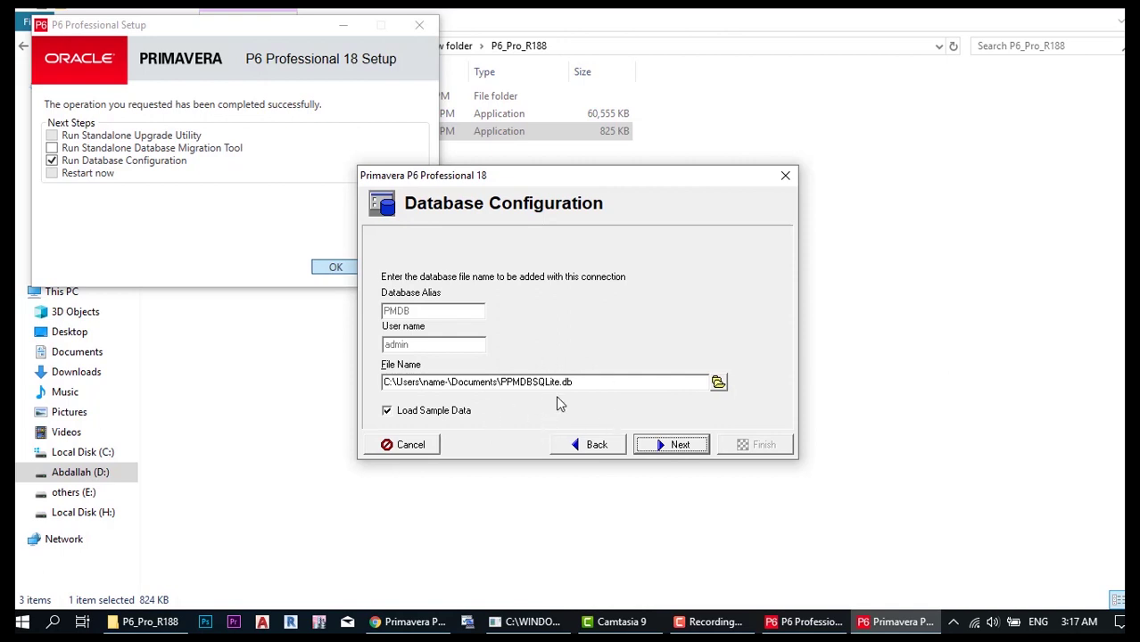
click(669, 444)
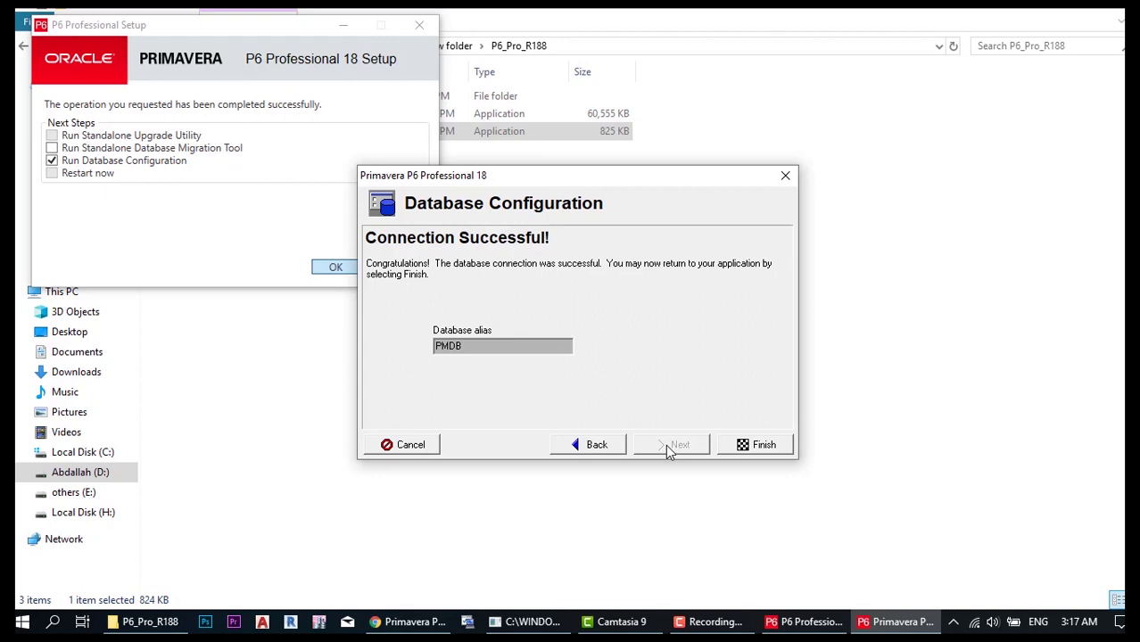
click(764, 449)
click(388, 429)
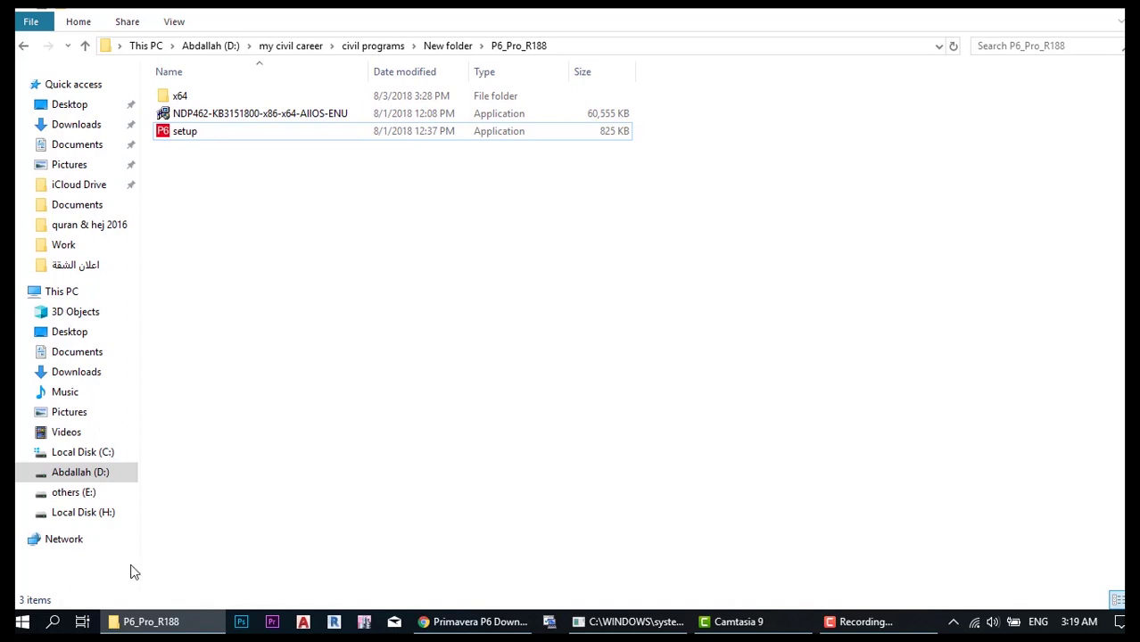
- Launch P6 Professional 18 (x64) by searching 'p6' in the Start menu
click(51, 627)
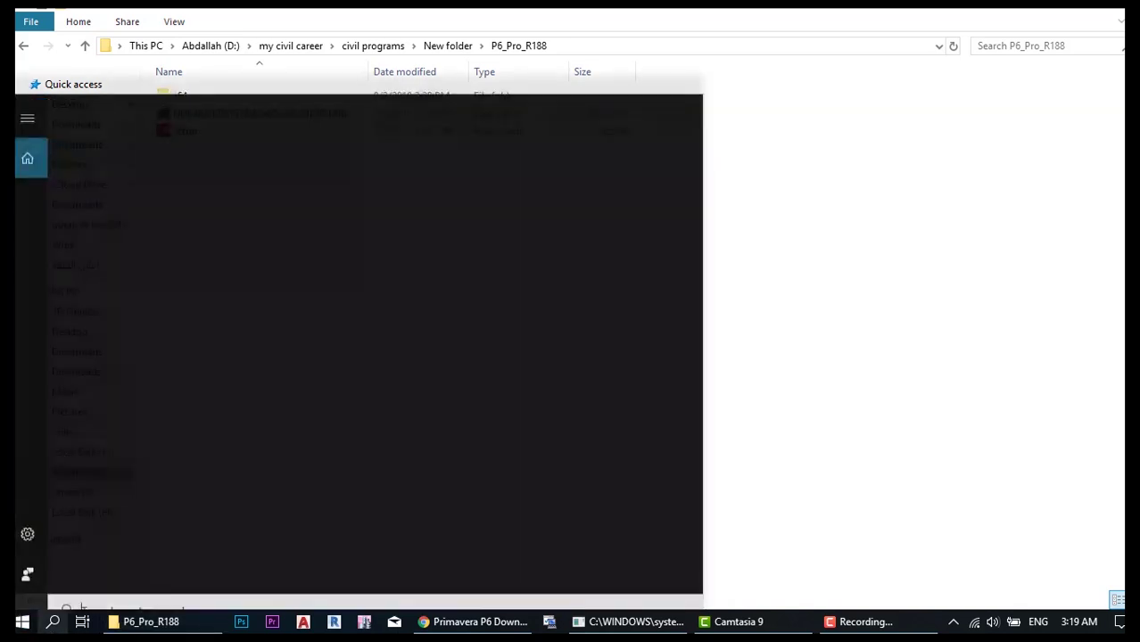
text(p)
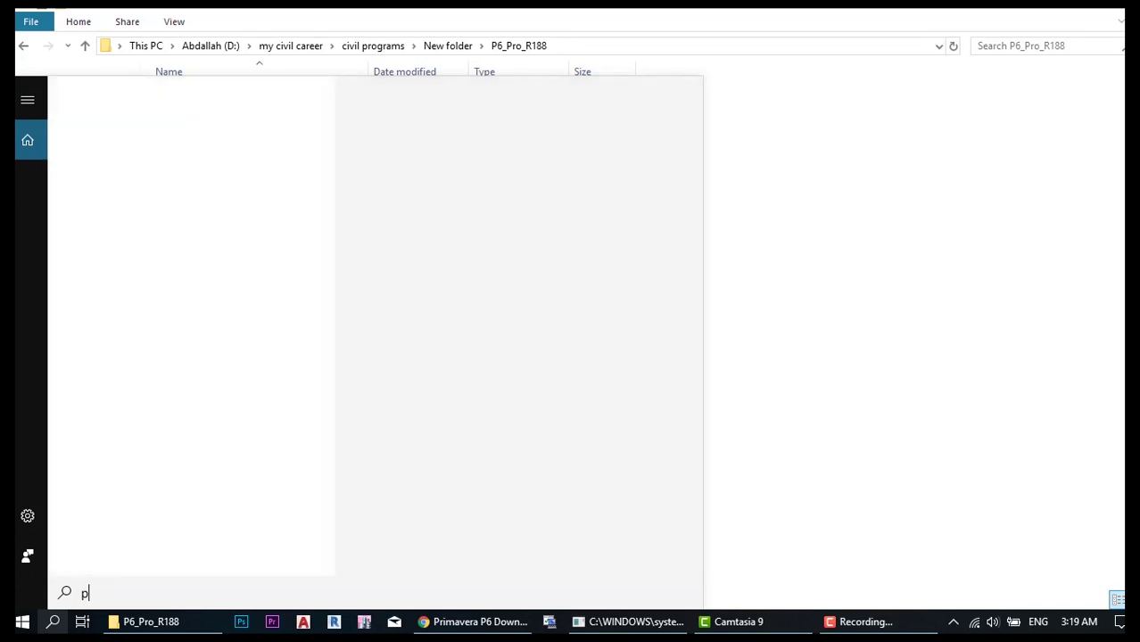
text(6)
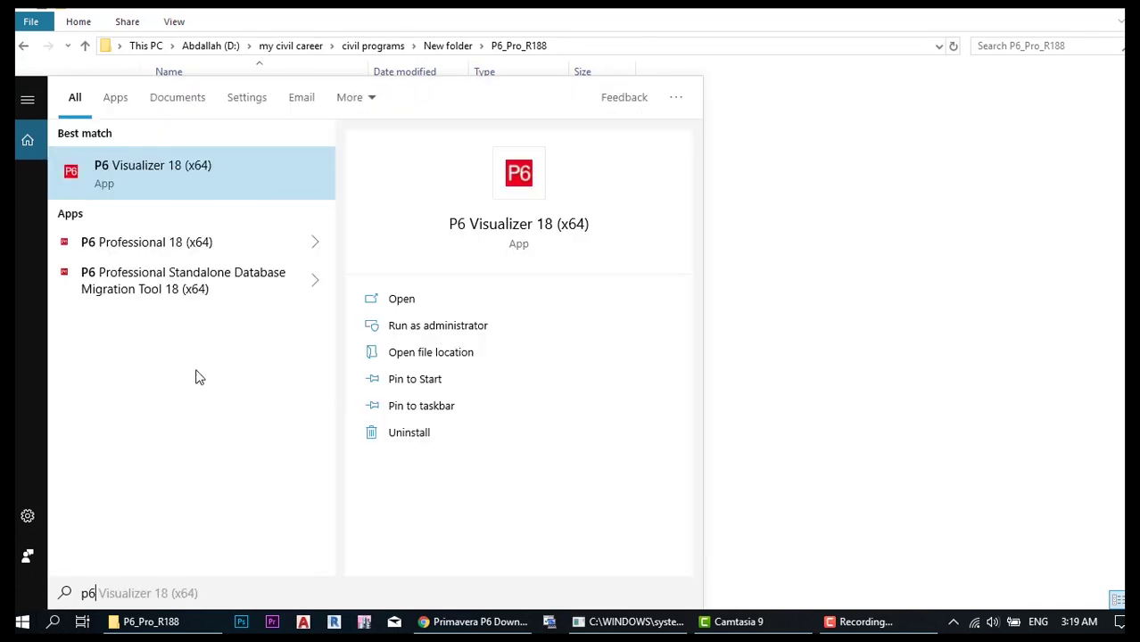
click(174, 246)
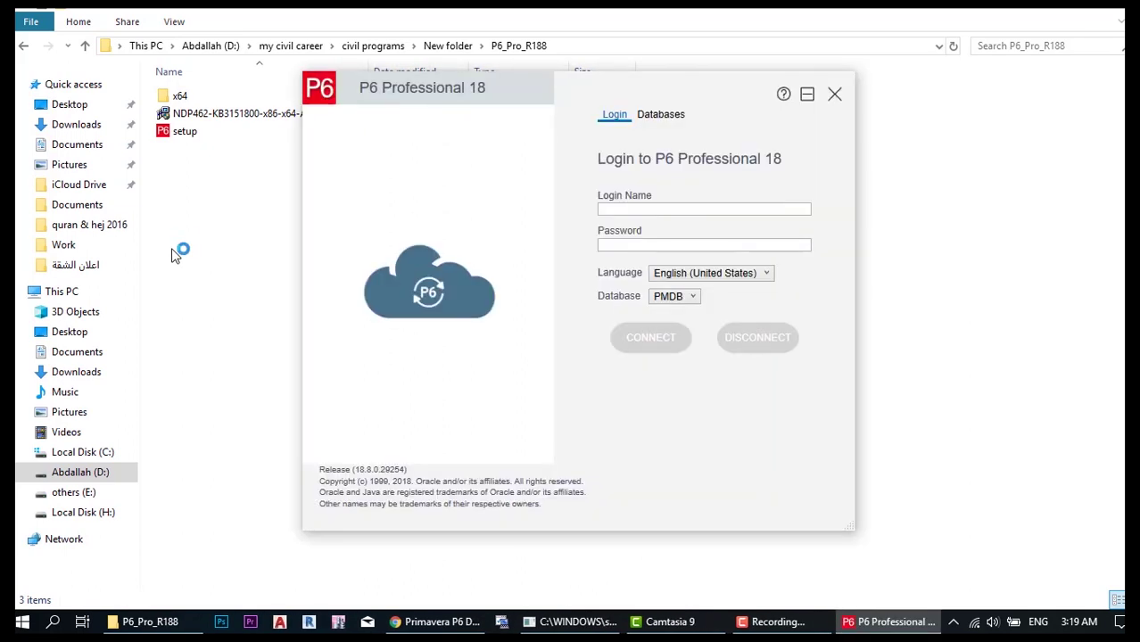
- Log in to the PMDB database with the administrator login name and password
click(664, 208)
text(admin)
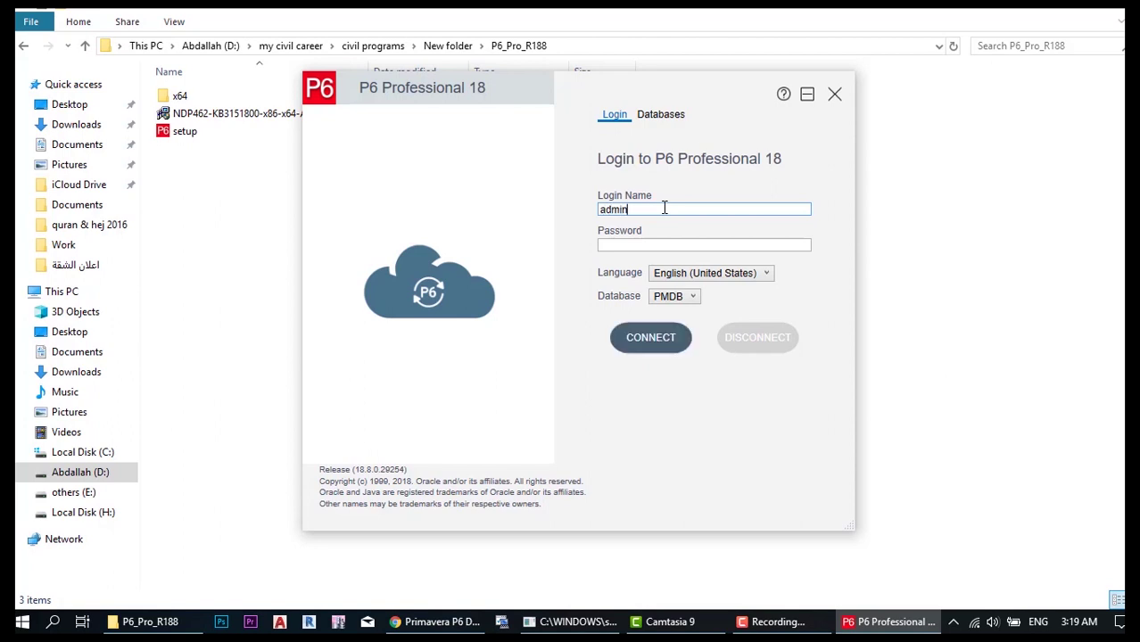
key(Tab)
text(admin)
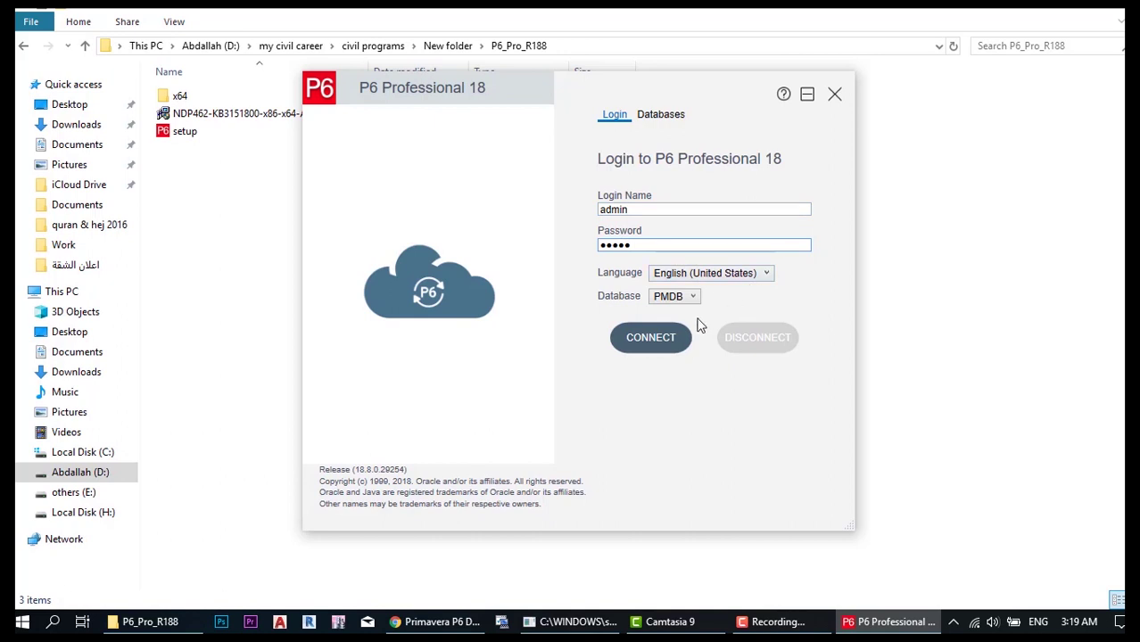
click(650, 338)
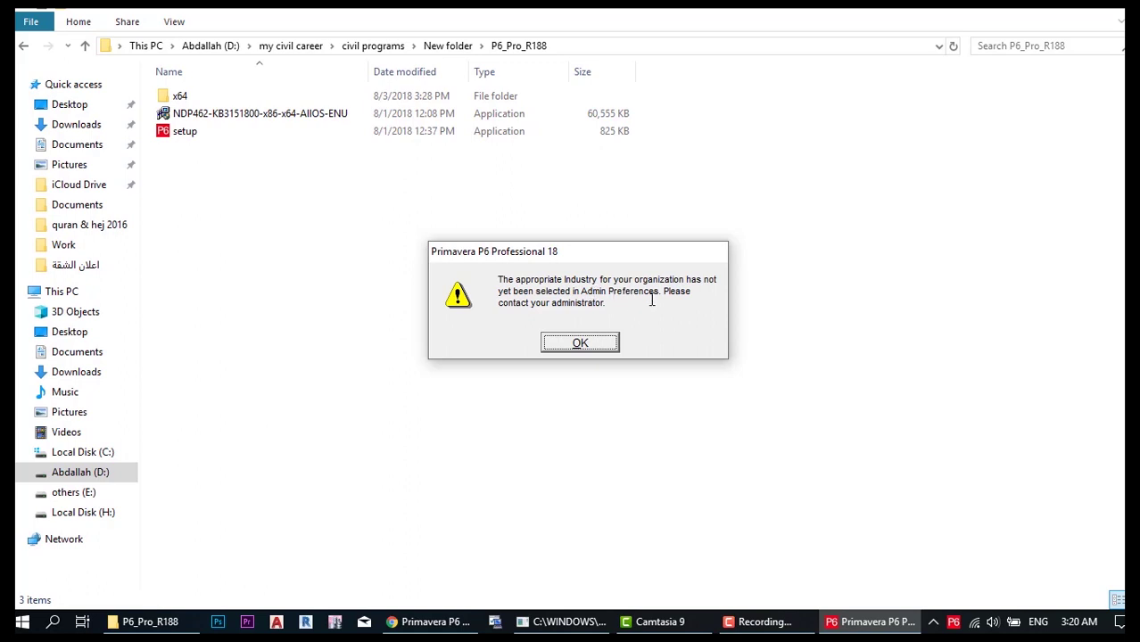
- Dismiss the missing-industry warning and set the Admin Preferences industry to Engineering and Construction
click(584, 344)
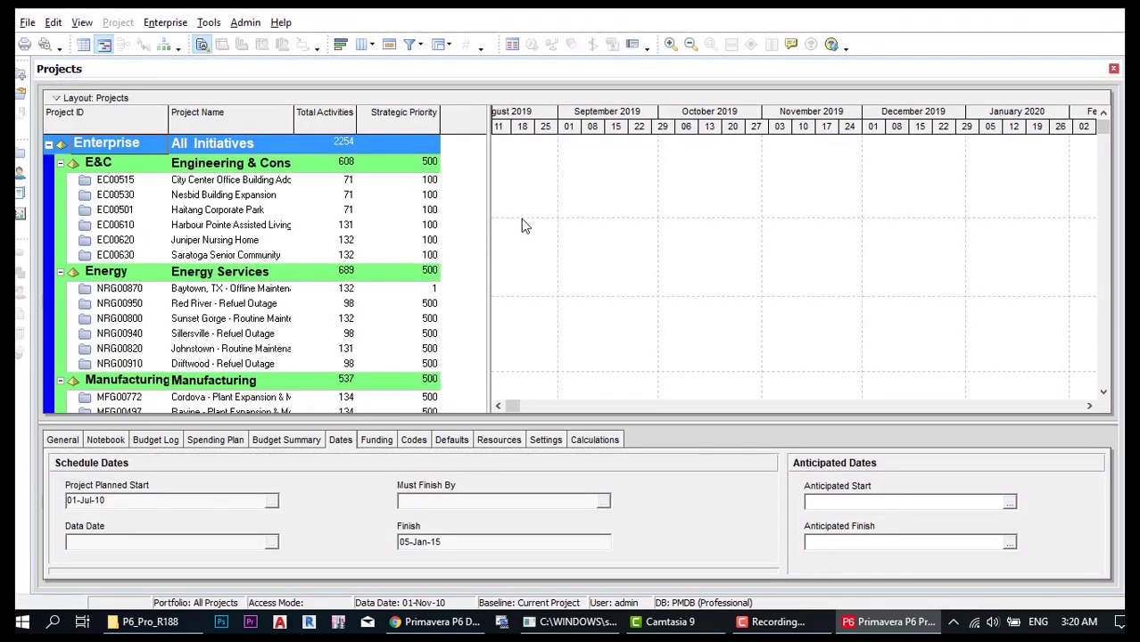
click(246, 24)
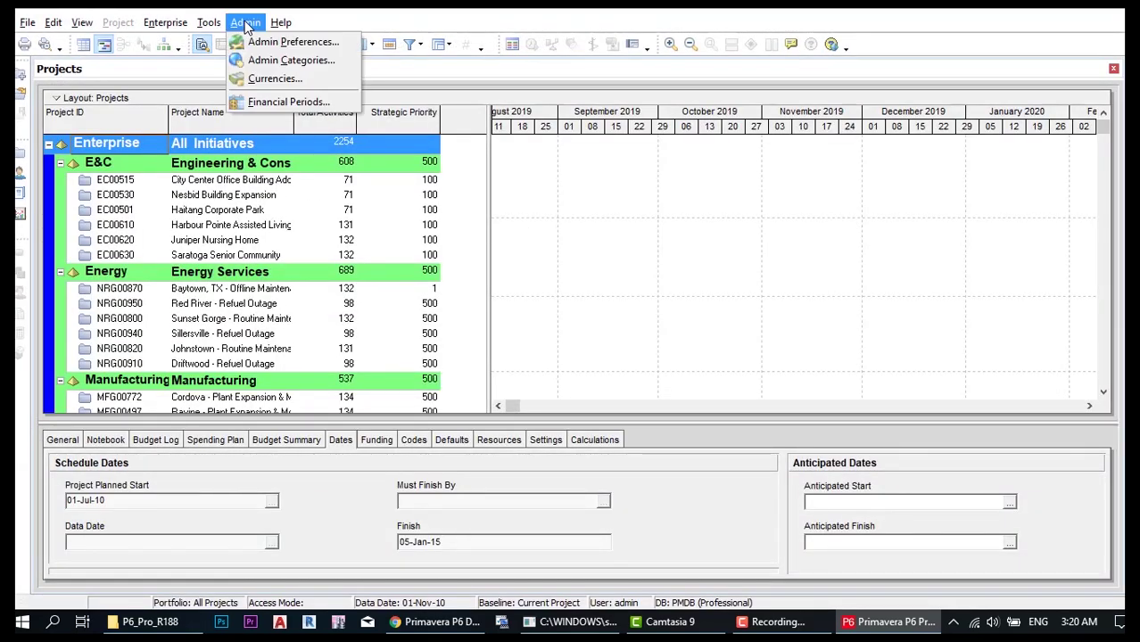
click(268, 42)
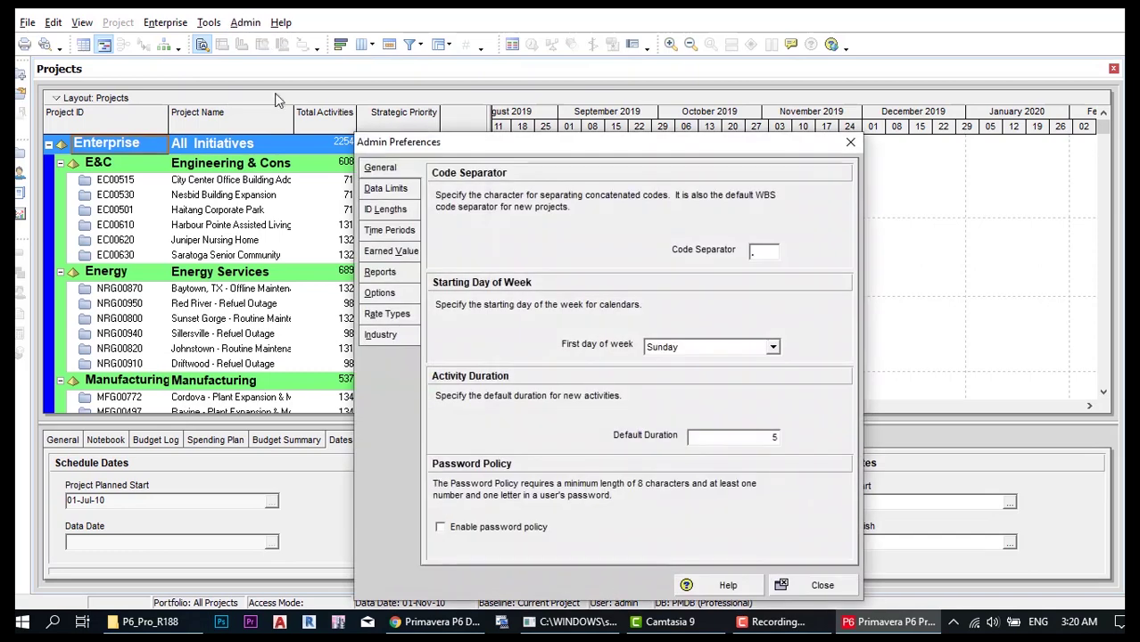
click(384, 337)
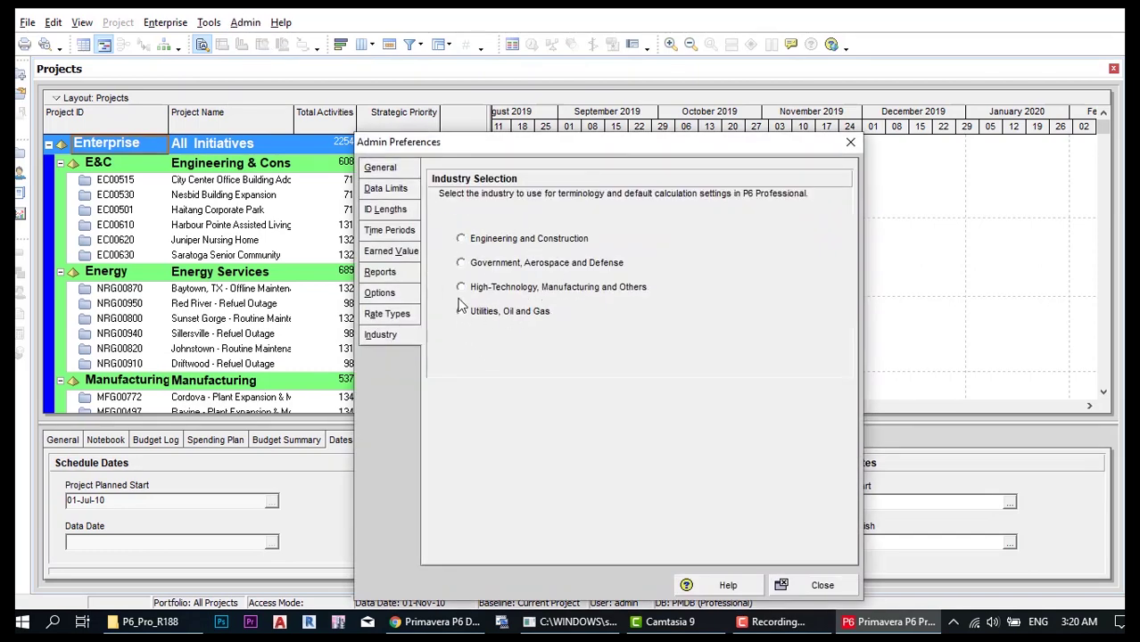
click(461, 240)
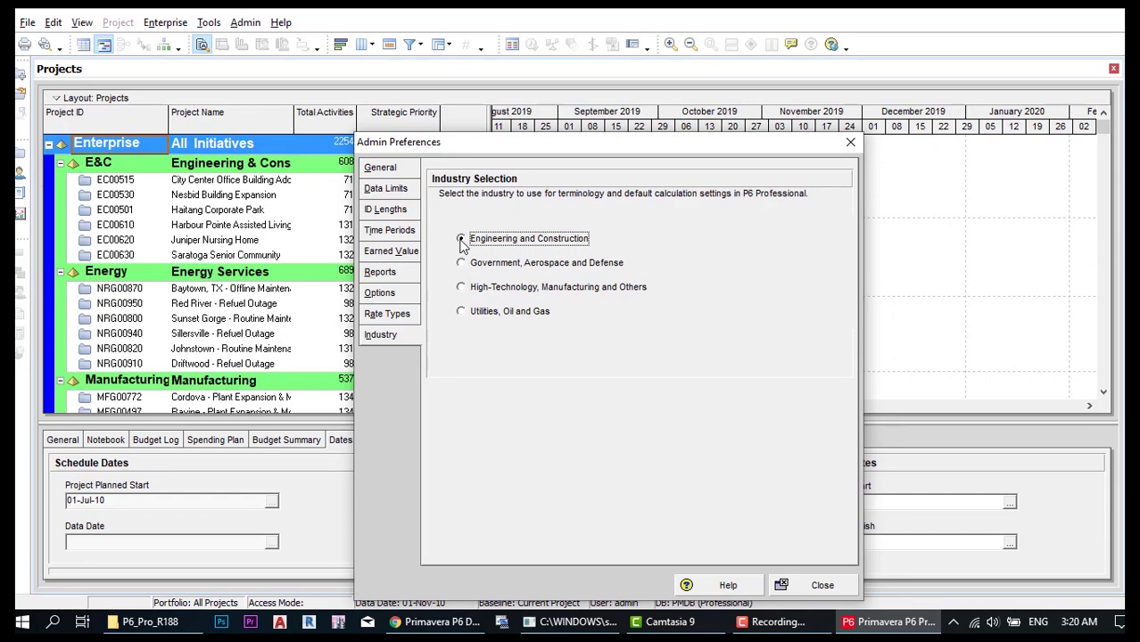
click(801, 585)
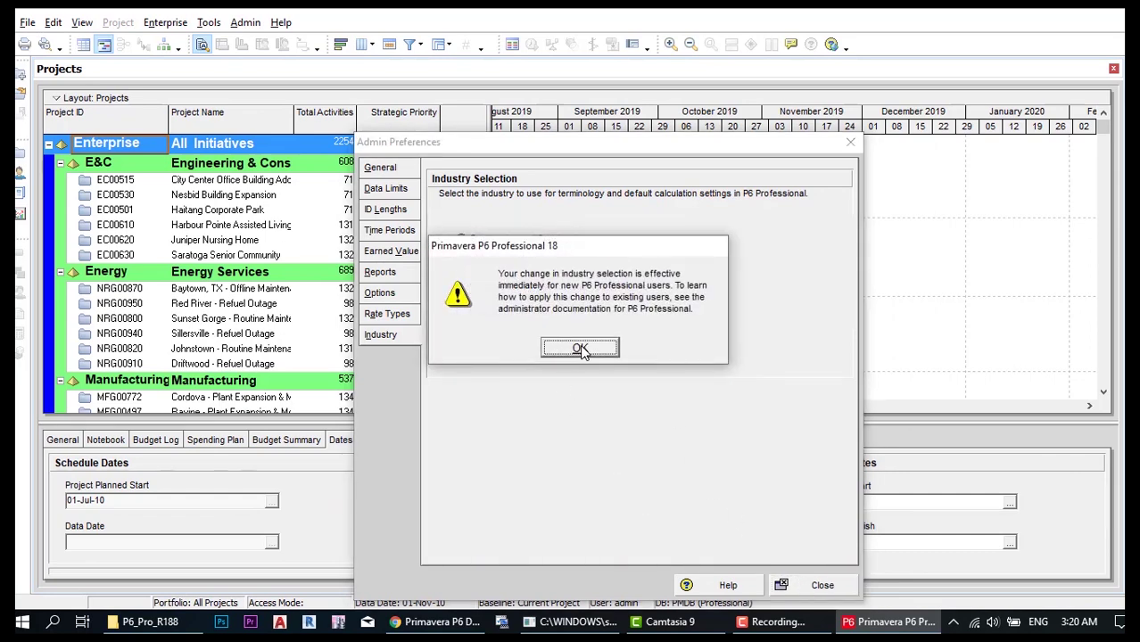
click(580, 349)
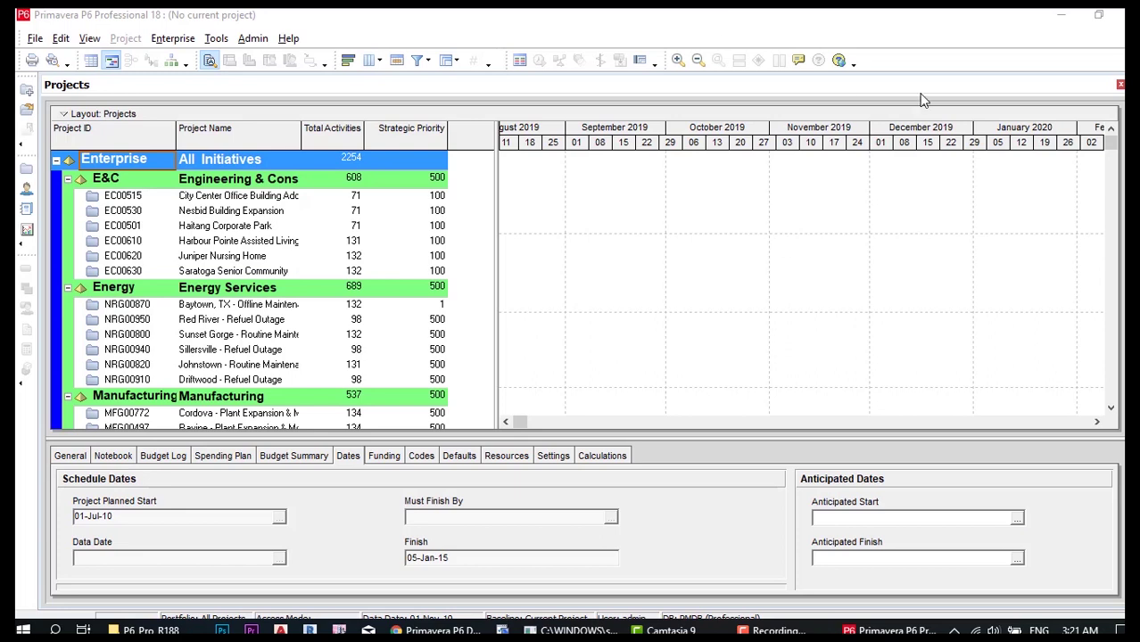
- Open project NRG00800 Sunset Gorge - Routine Maintenance Work in the Activities view
click(189, 338)
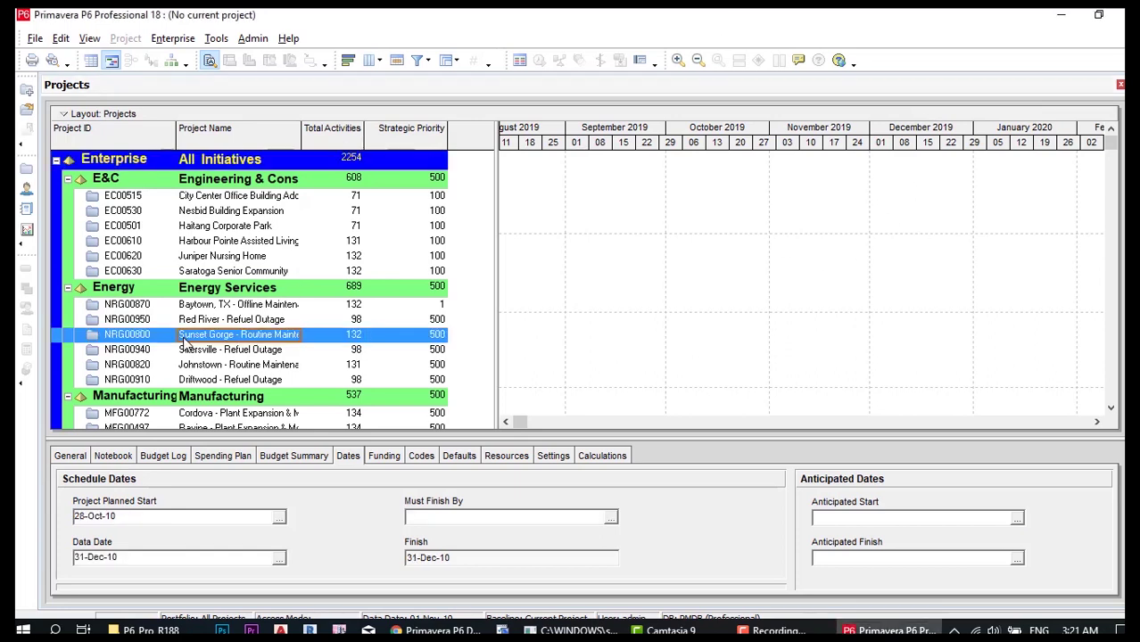
click(227, 338)
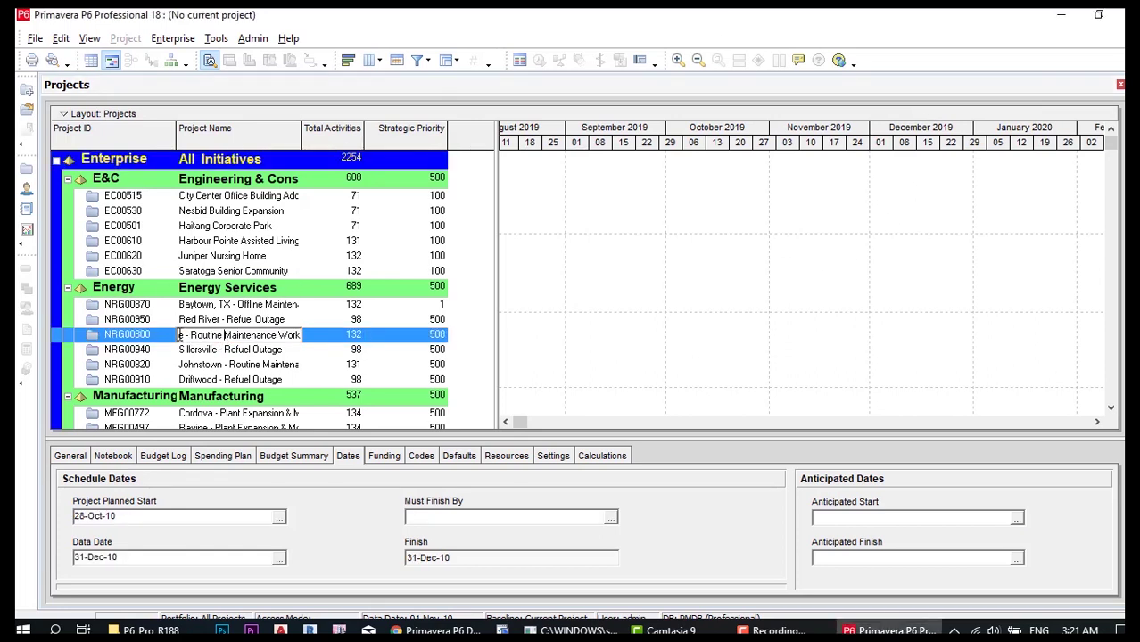
right_click(236, 340)
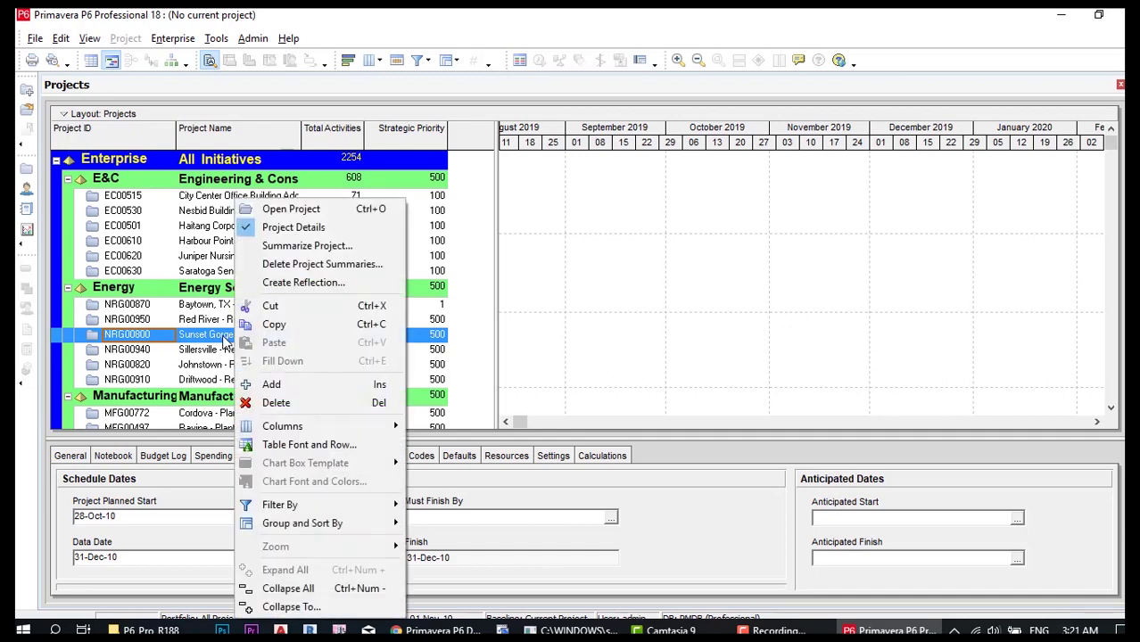
click(288, 209)
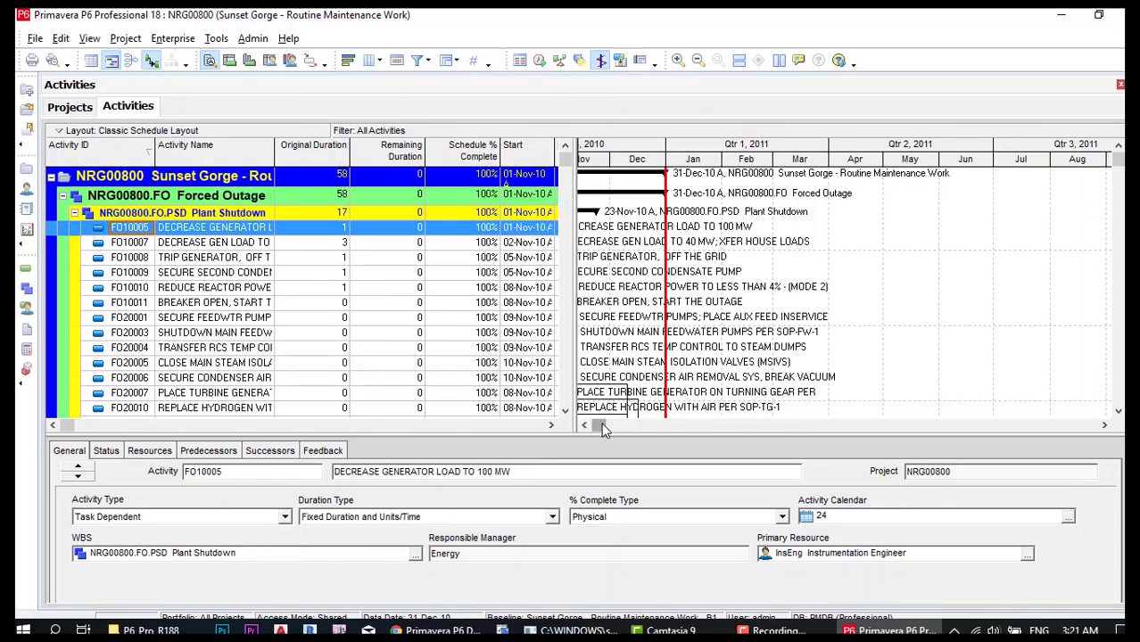
drag(597, 425, 592, 425)
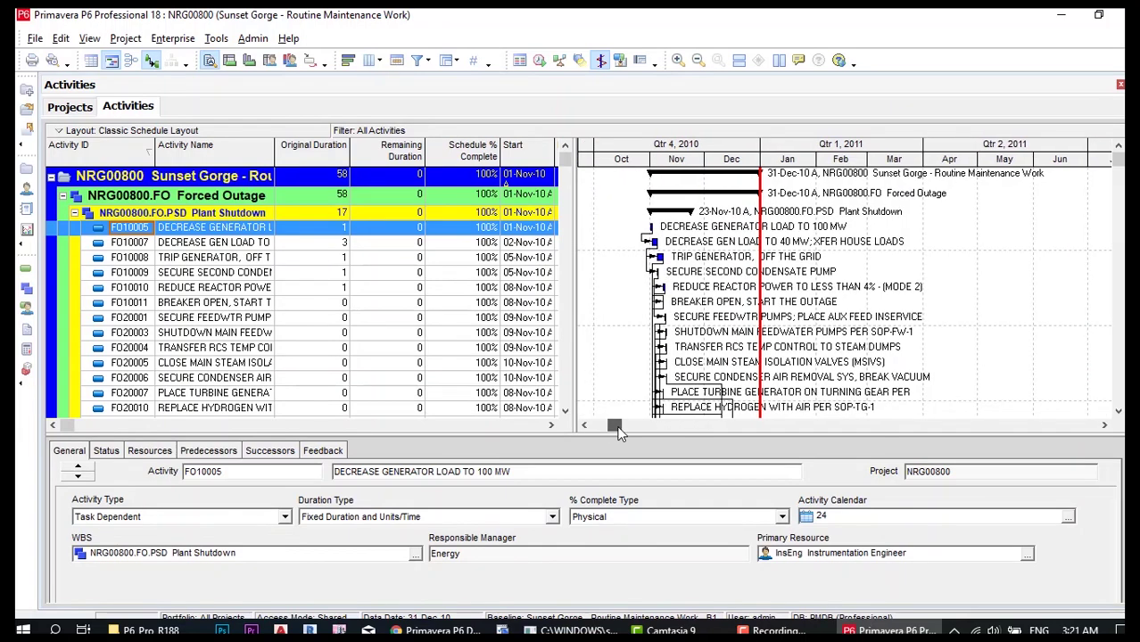
- Review the version details in About Primavera P6 Professional, then close it
click(291, 41)
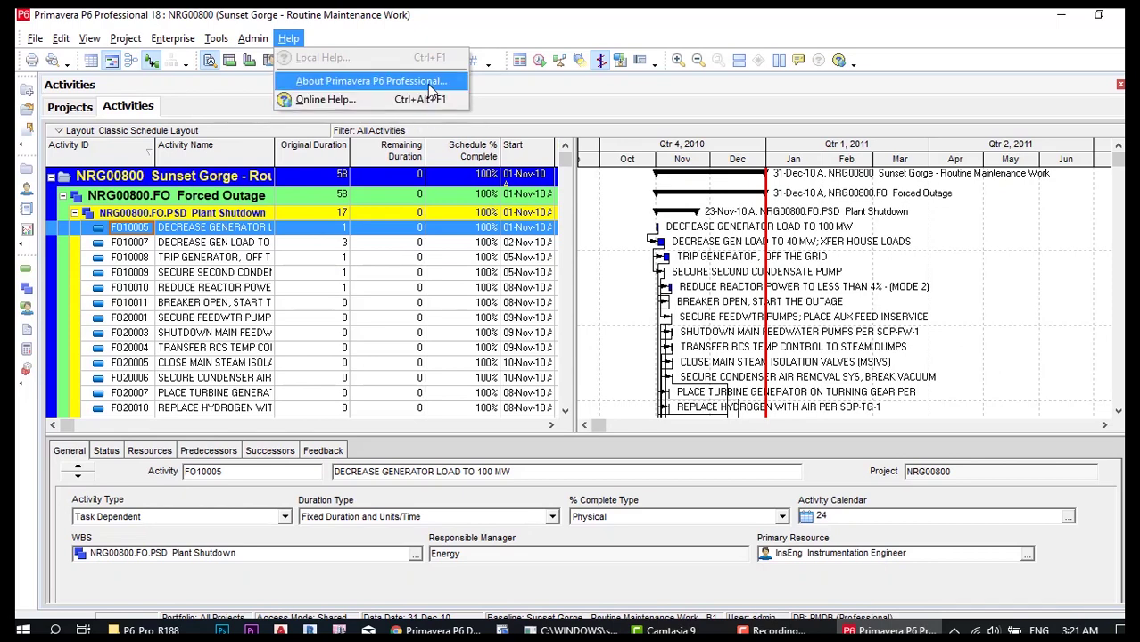
click(428, 83)
scroll(547, 267, down, 1)
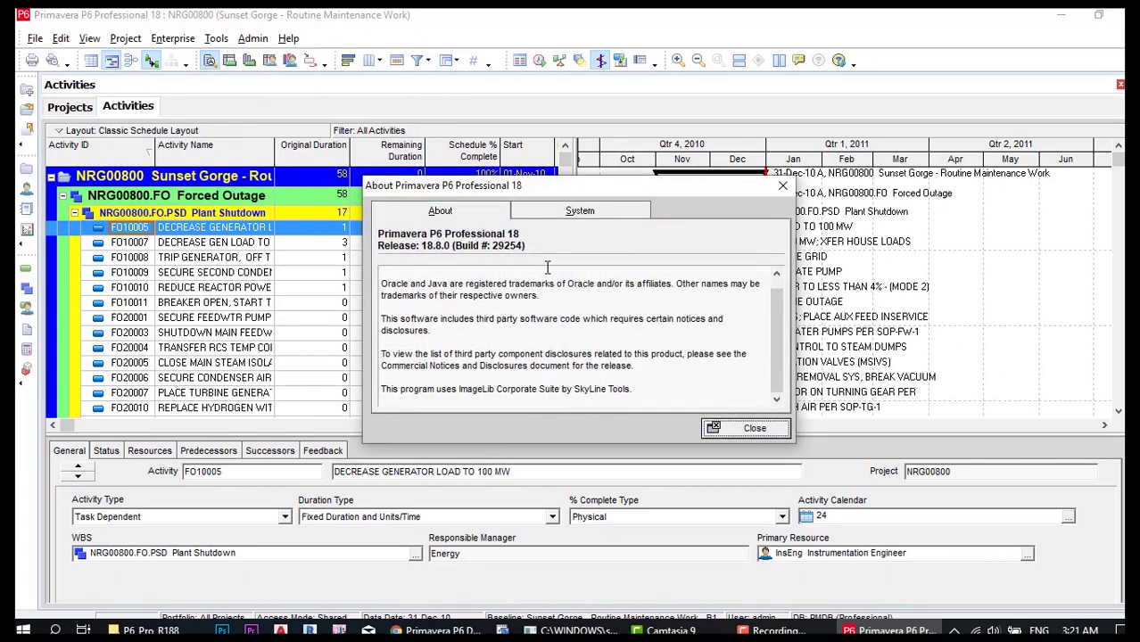
scroll(598, 337, up, 1)
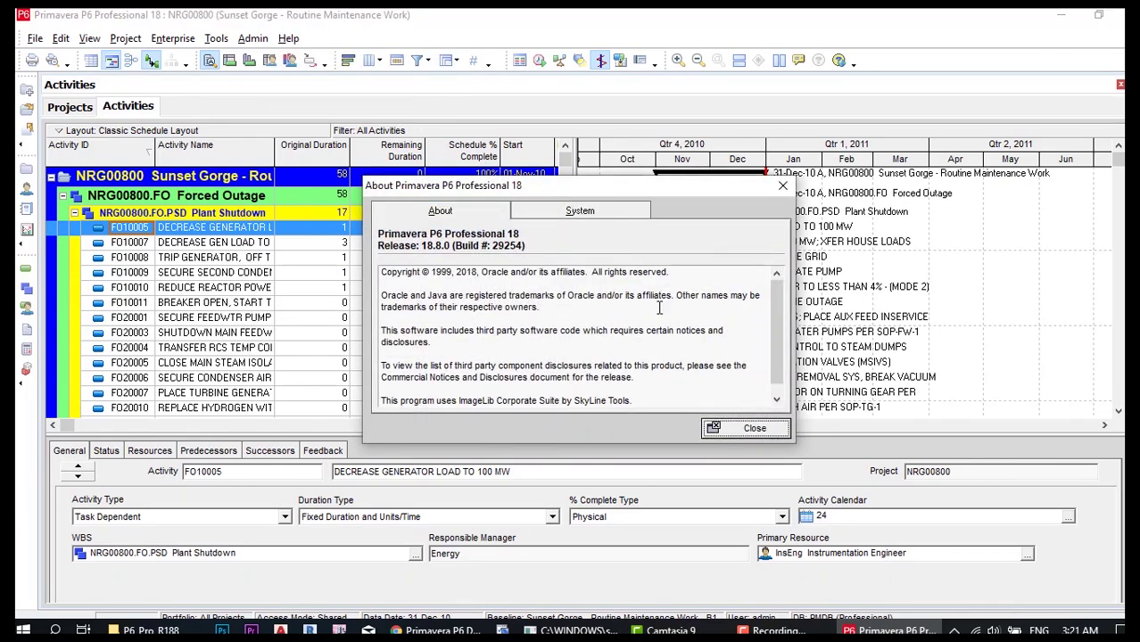
scroll(619, 323, down, 1)
click(765, 428)
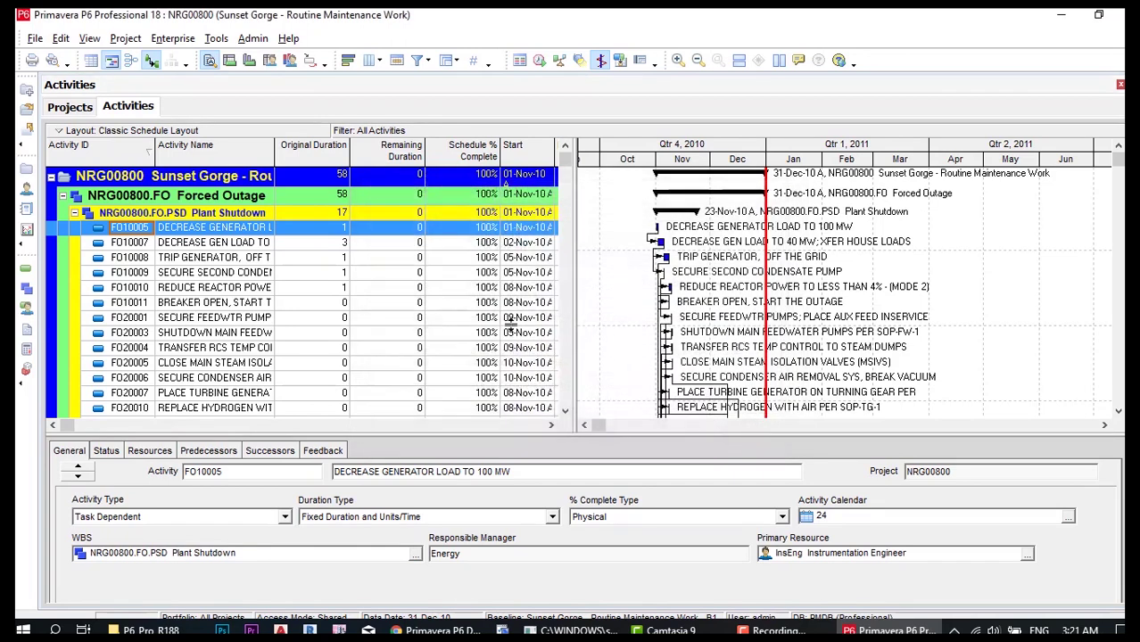